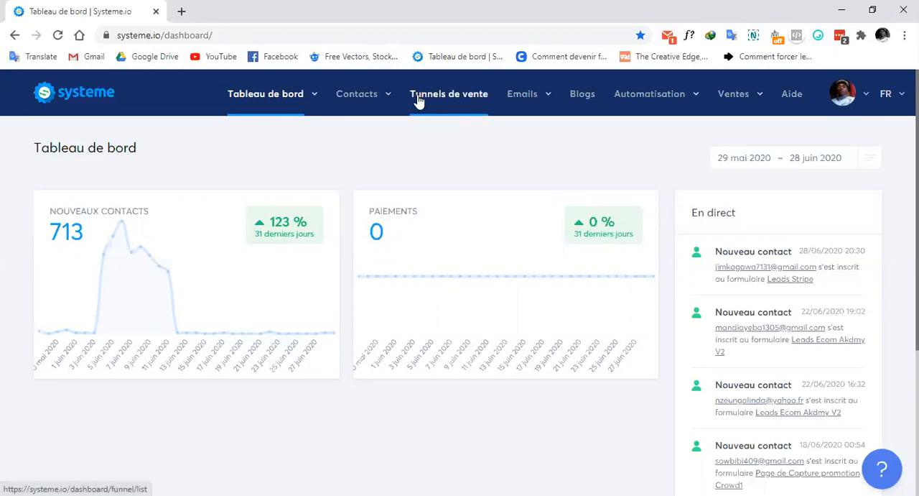
# Open the list of sales funnels and look through the existing ones
pyautogui.click(456, 101)
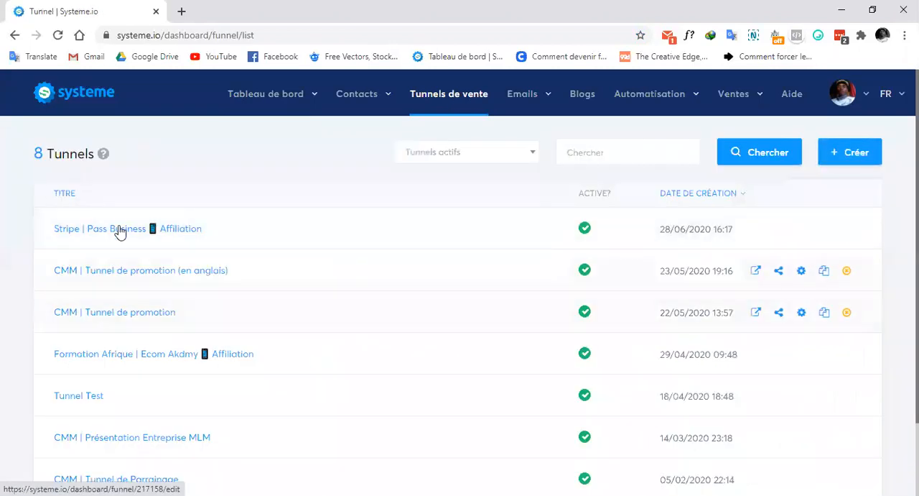
pyautogui.scroll(-1, 2, 283)
pyautogui.scroll(1, 2, 286)
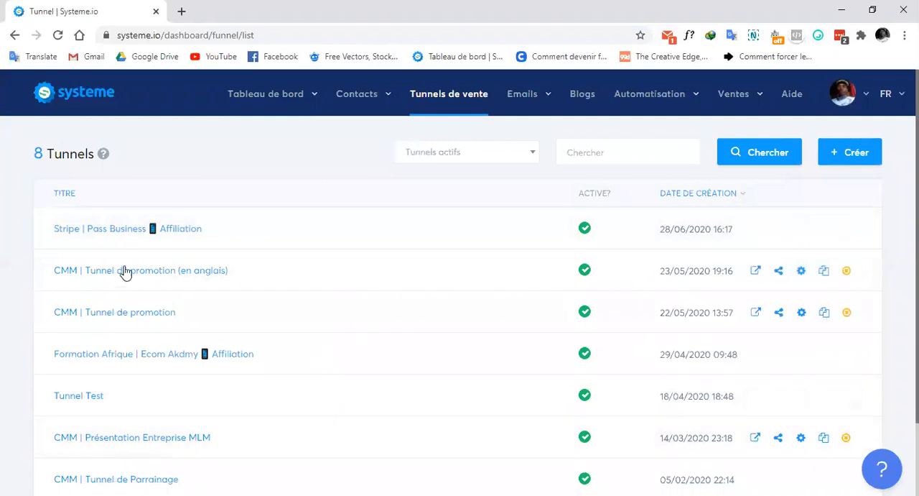
# Examine the funnel types and currency options offered for a new sales funnel, and close the form without creating one
pyautogui.click(852, 159)
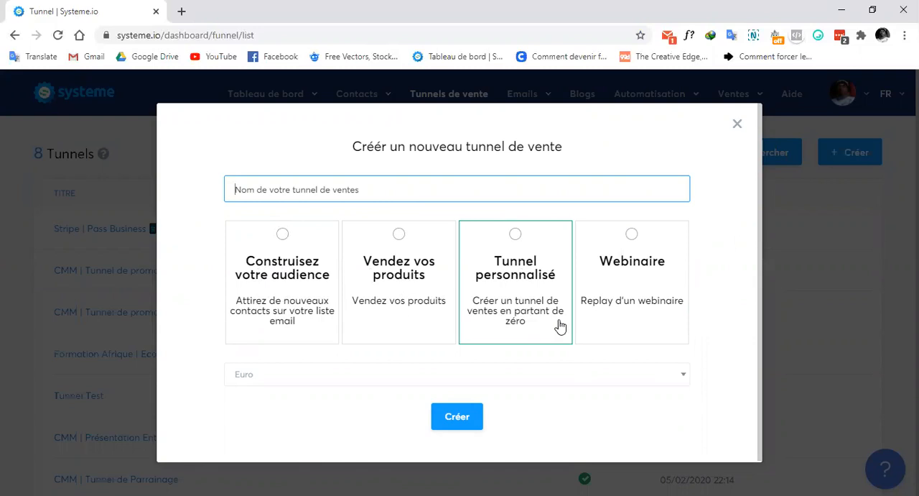
pyautogui.click(635, 385)
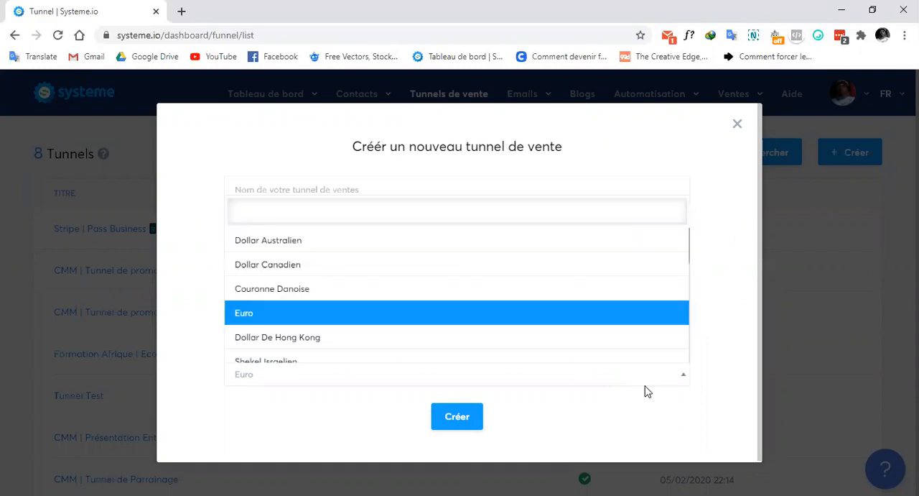
pyautogui.scroll(-3, 411, 275)
pyautogui.scroll(-3, 411, 275)
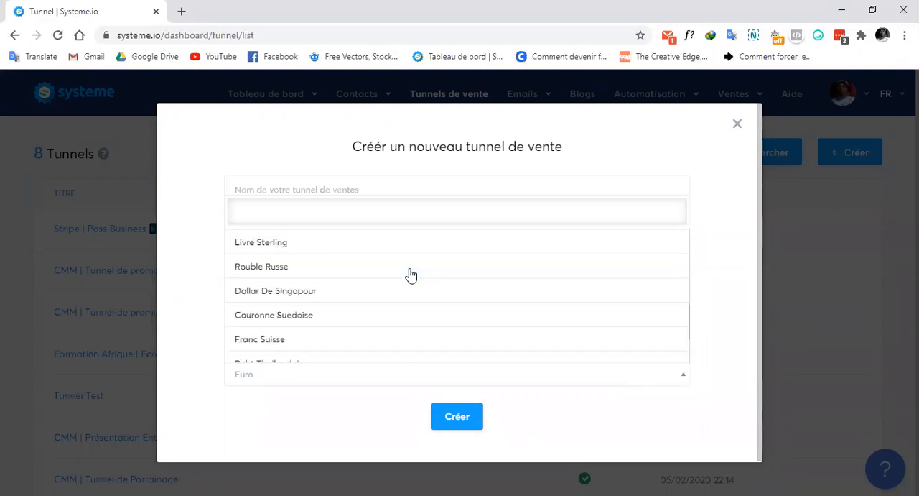
pyautogui.scroll(5, 411, 275)
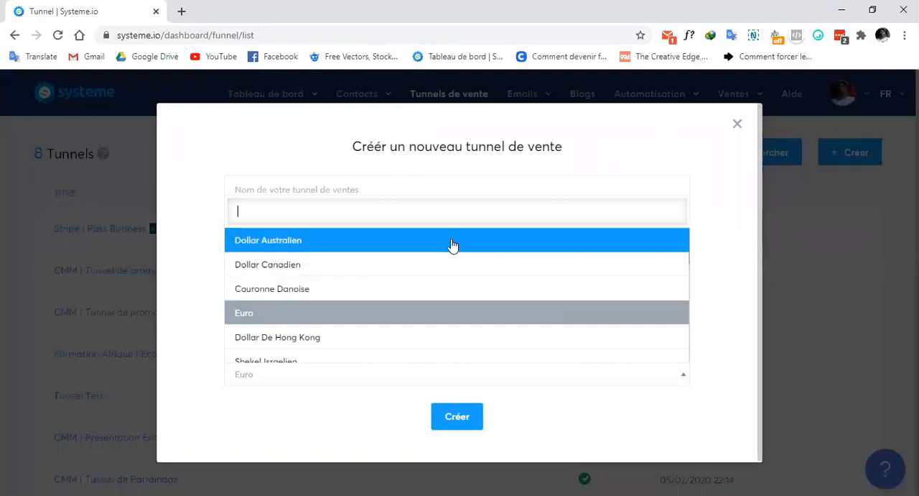
pyautogui.click(730, 324)
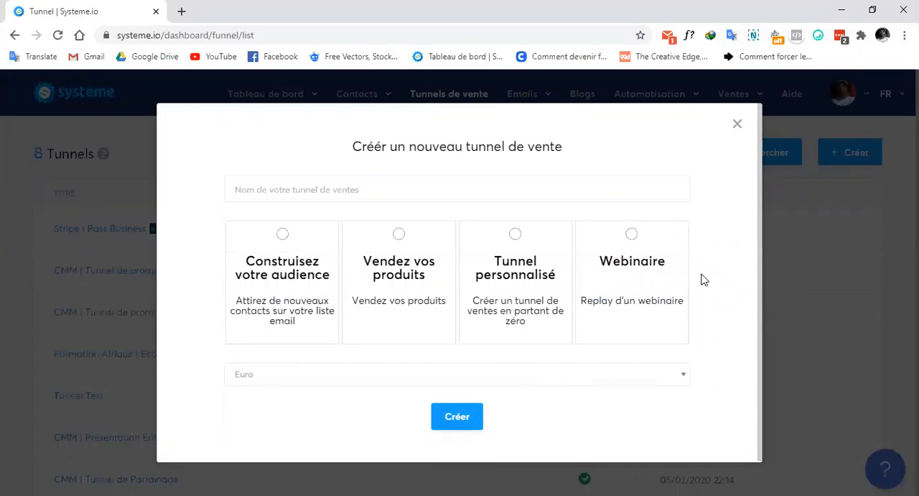
pyautogui.click(737, 124)
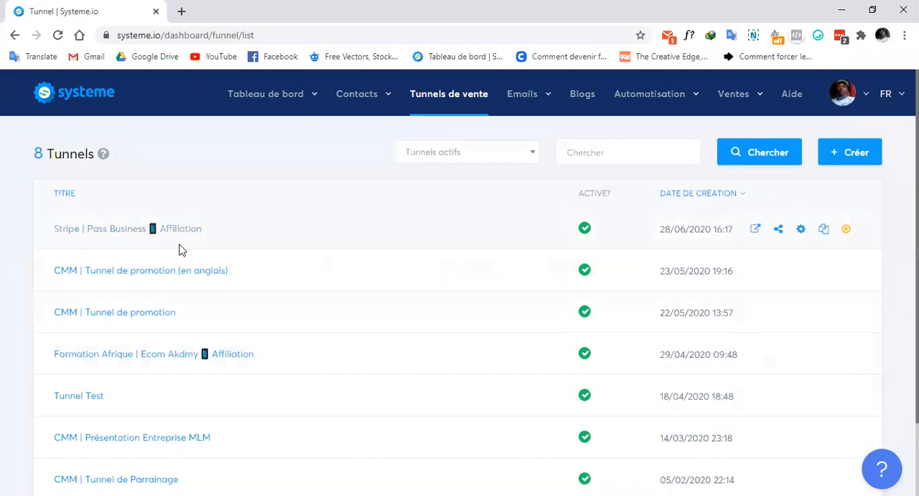
# Open the Tunnel Test funnel and start adding a new page named "Page de Capture"
pyautogui.click(76, 401)
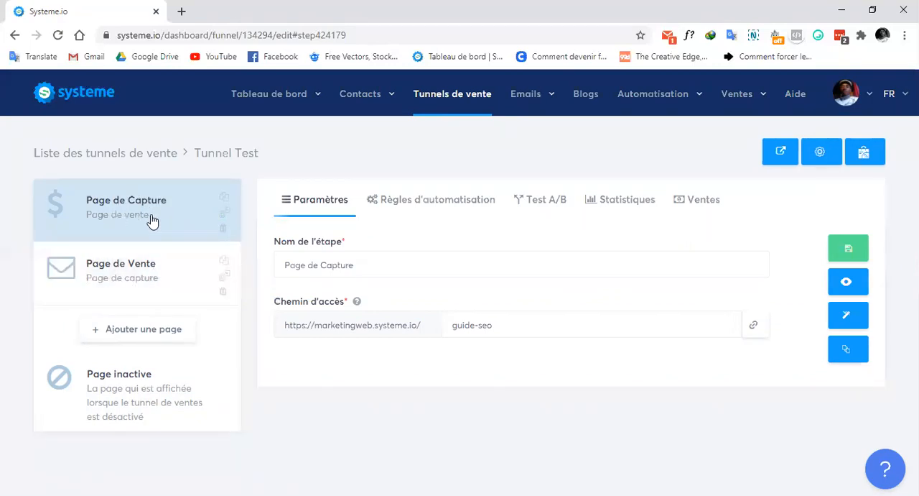
pyautogui.click(131, 330)
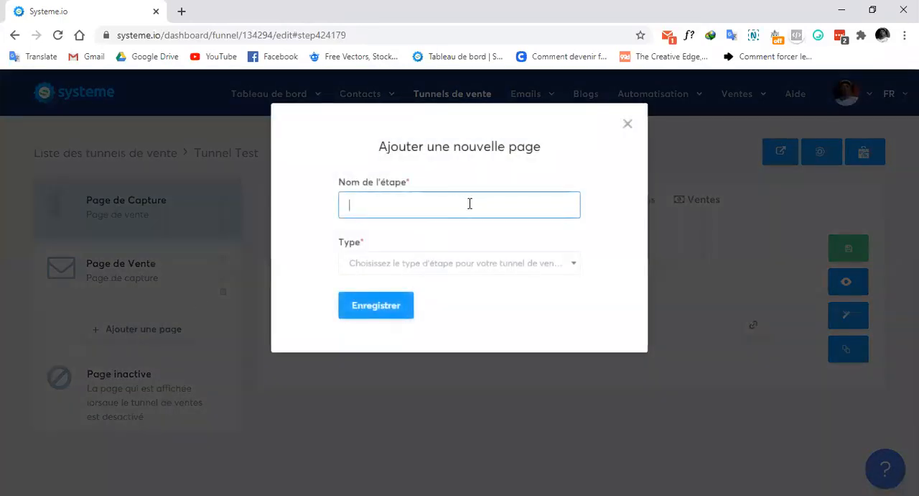
pyautogui.click(470, 203)
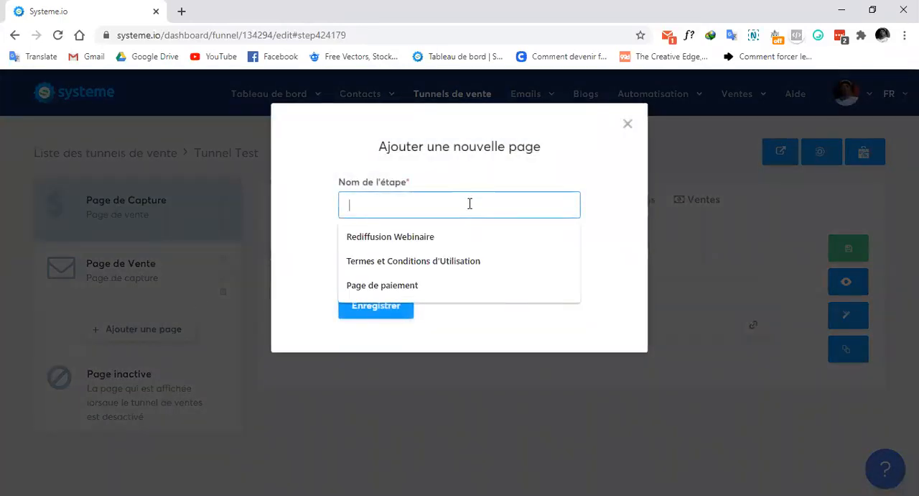
pyautogui.write('Page de Capture')
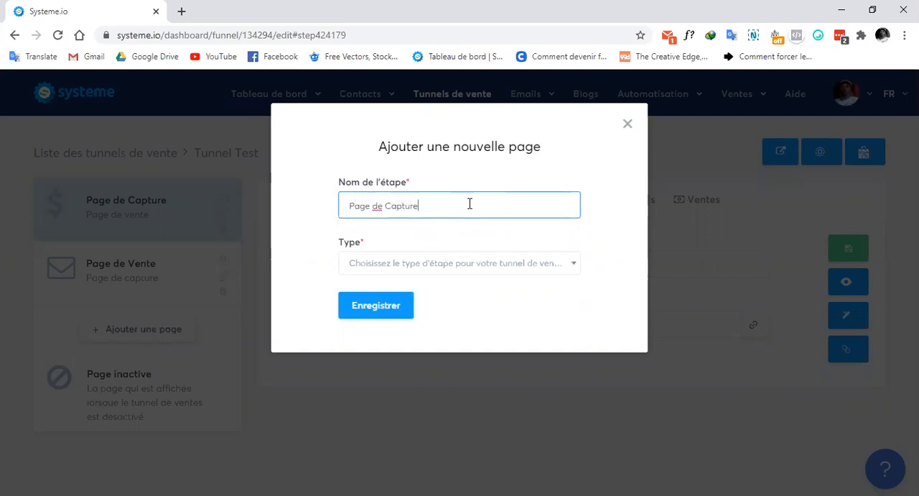
# Set the new page's type to the Opt-in option "Page de capture" and save the page
pyautogui.click(484, 267)
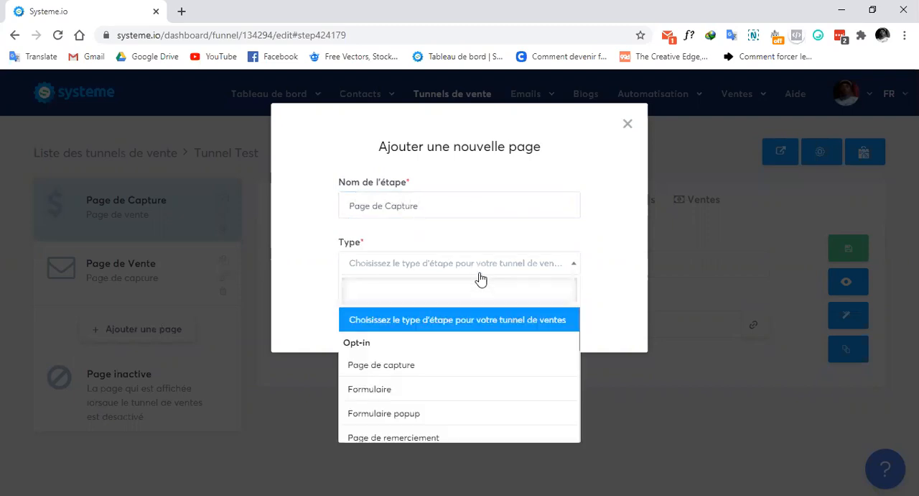
pyautogui.scroll(-4, 470, 386)
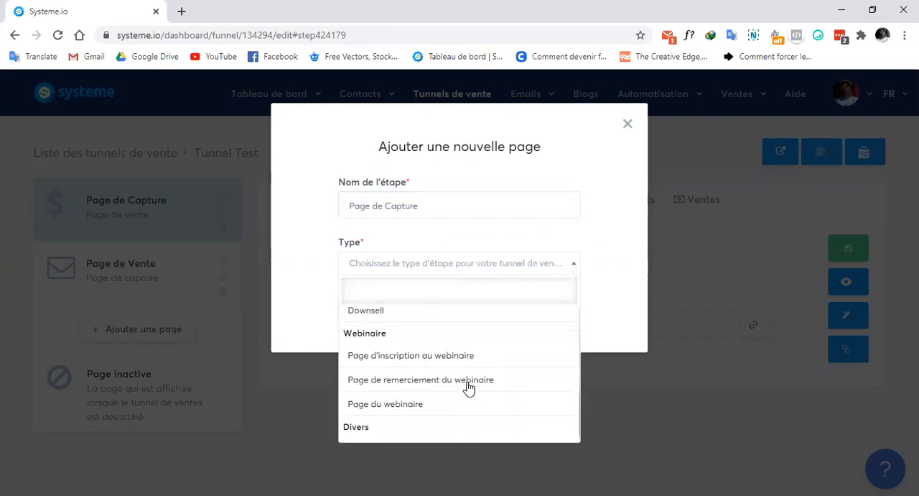
pyautogui.scroll(5, 469, 388)
pyautogui.scroll(-2, 468, 388)
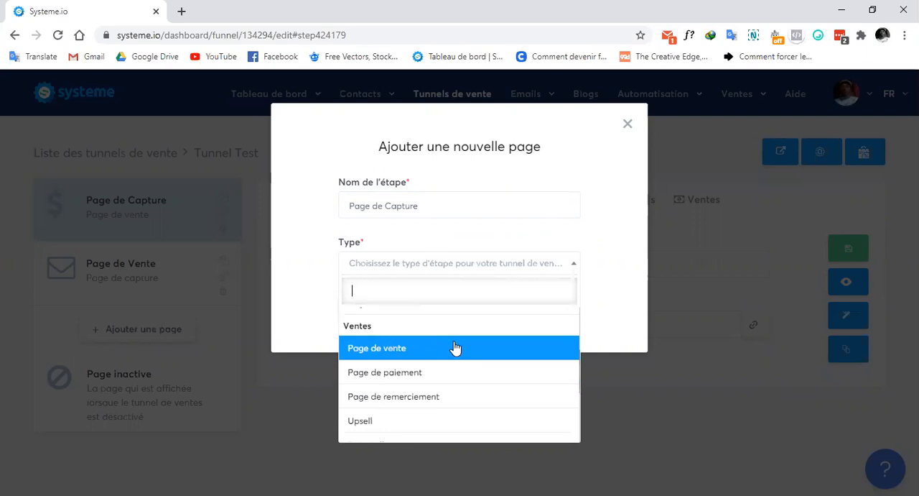
pyautogui.scroll(-3, 453, 349)
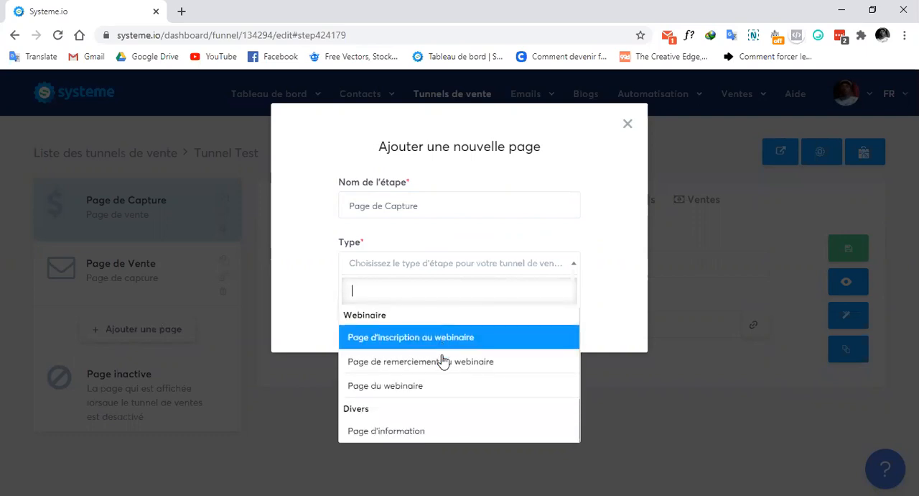
pyautogui.scroll(5, 431, 420)
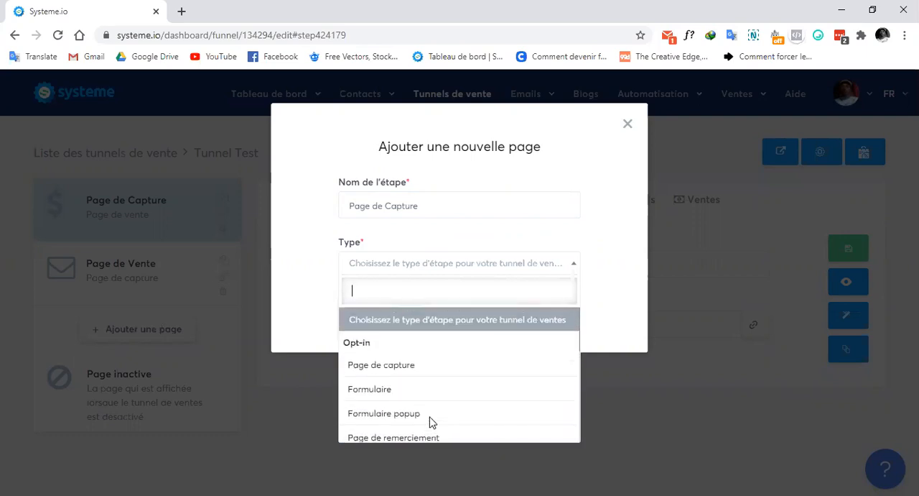
pyautogui.click(453, 366)
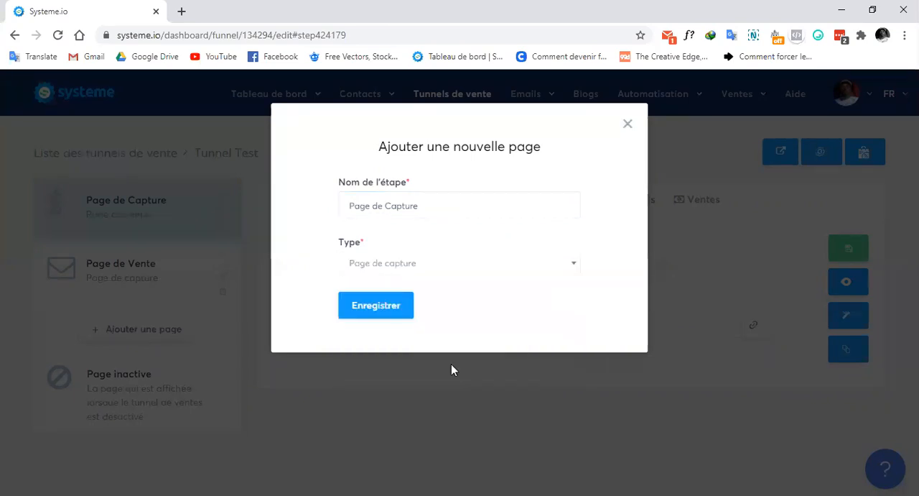
pyautogui.click(374, 306)
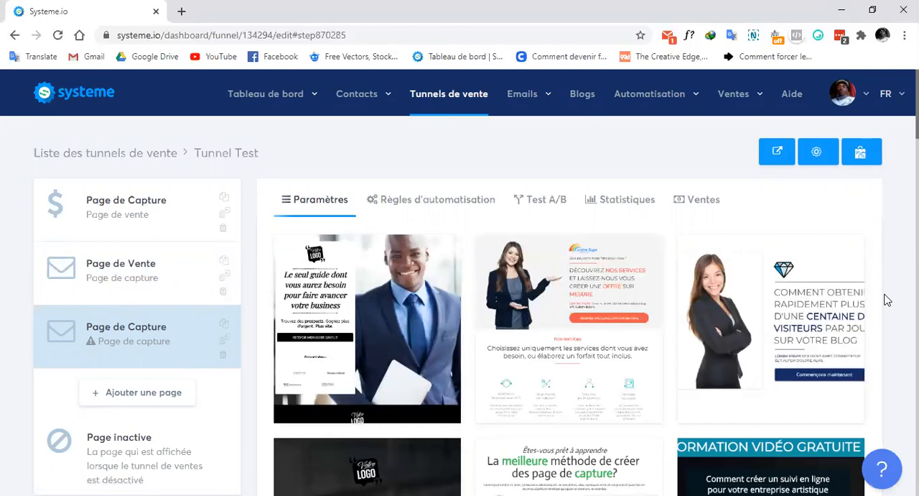
# Browse the capture page templates offered for the new page
pyautogui.scroll(-8, 896, 286)
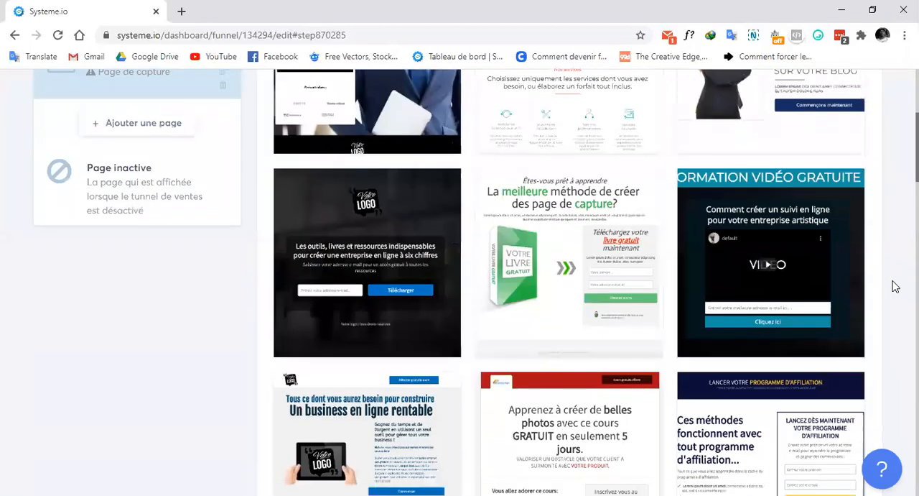
pyautogui.scroll(2, 895, 286)
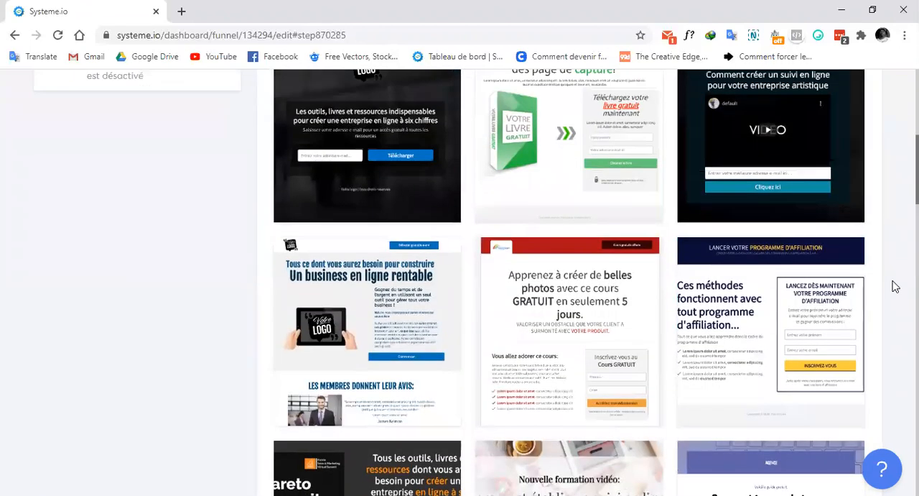
pyautogui.scroll(-2, 895, 286)
pyautogui.scroll(-2, 895, 286)
pyautogui.scroll(-7, 895, 286)
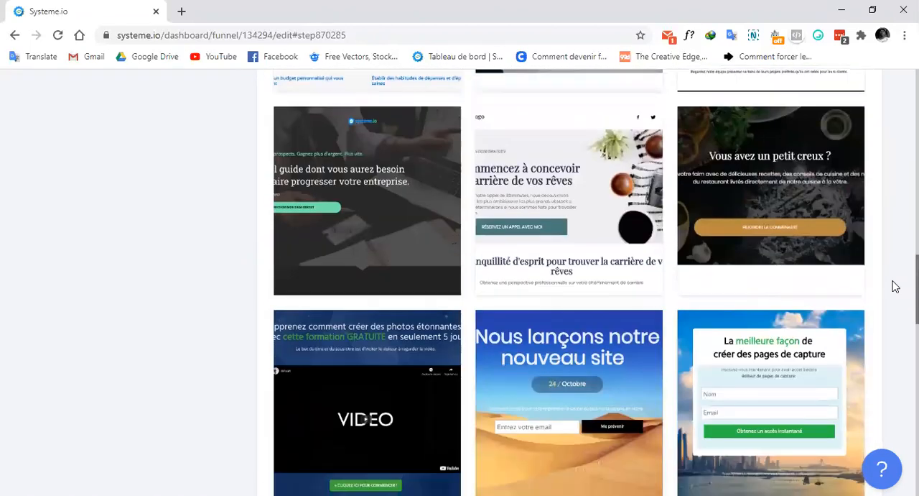
pyautogui.scroll(-5, 895, 286)
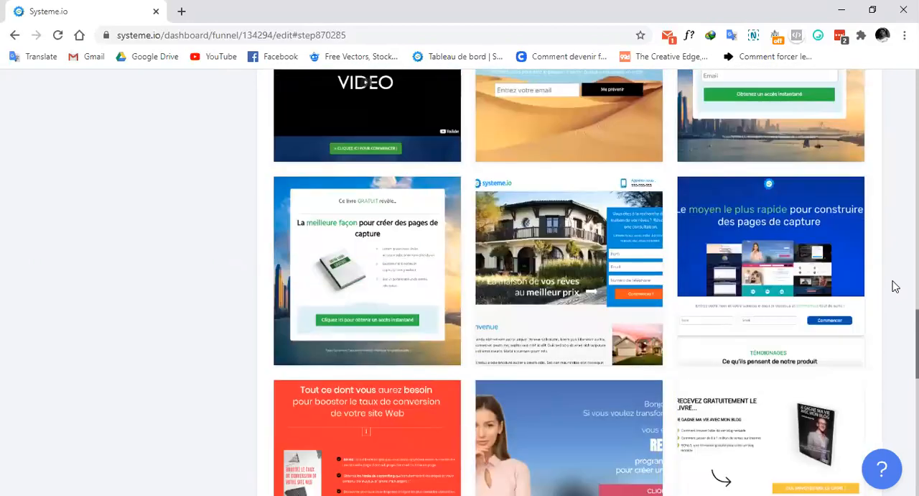
pyautogui.scroll(15, 895, 286)
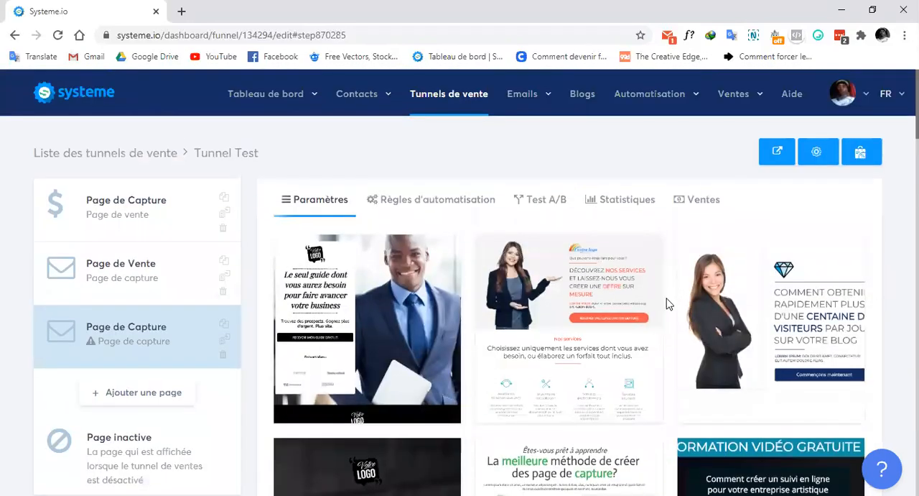
# Preview the "Découvrez nos services" template with the presenting businesswoman, close the preview, and select that template for the new page
pyautogui.moveTo(546, 324)
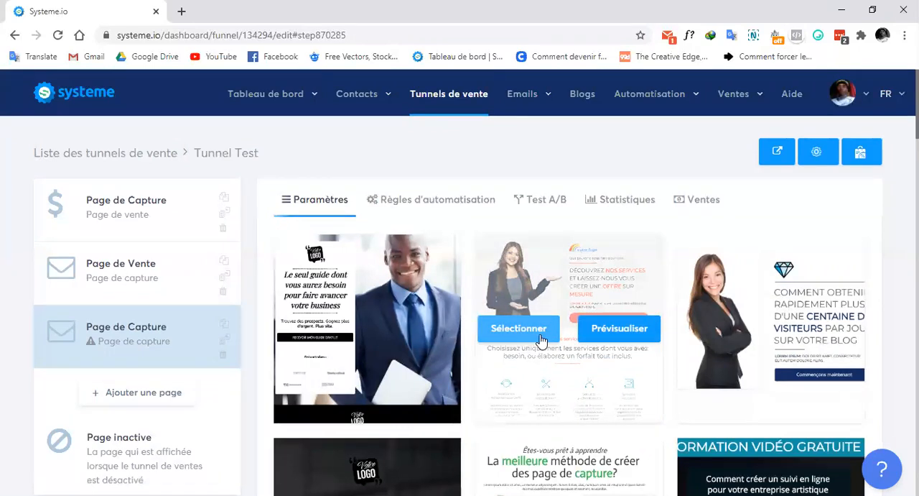
pyautogui.click(638, 338)
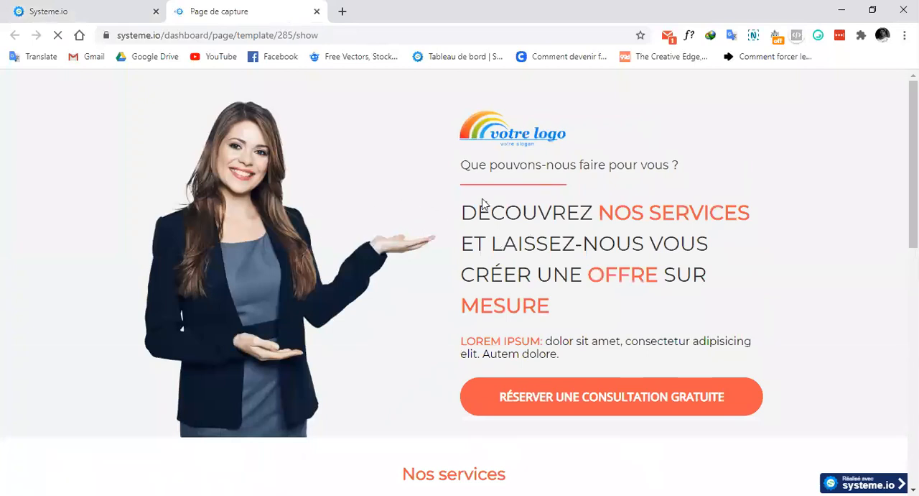
pyautogui.scroll(-8, 429, 211)
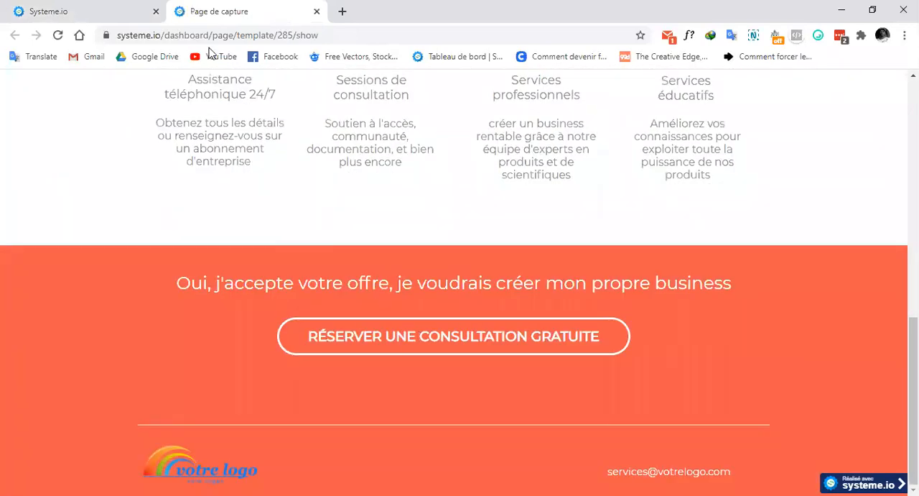
pyautogui.hotkey('ctrl', 'w')
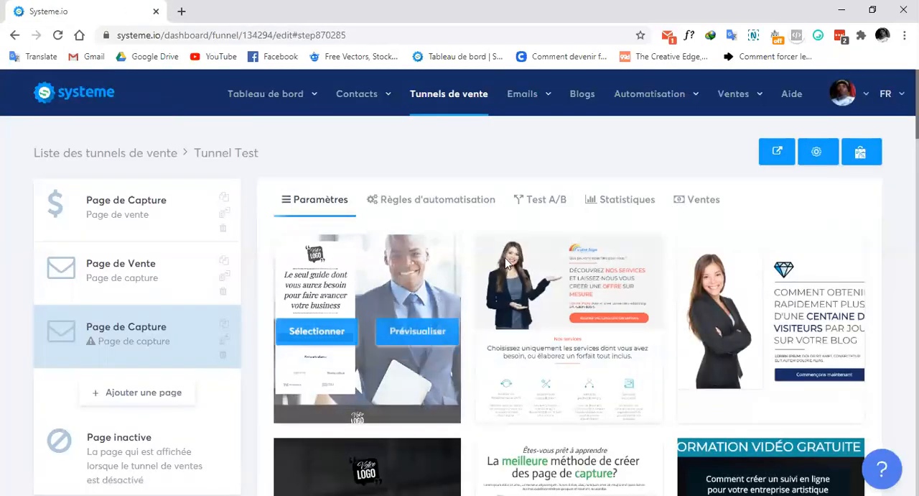
pyautogui.click(530, 335)
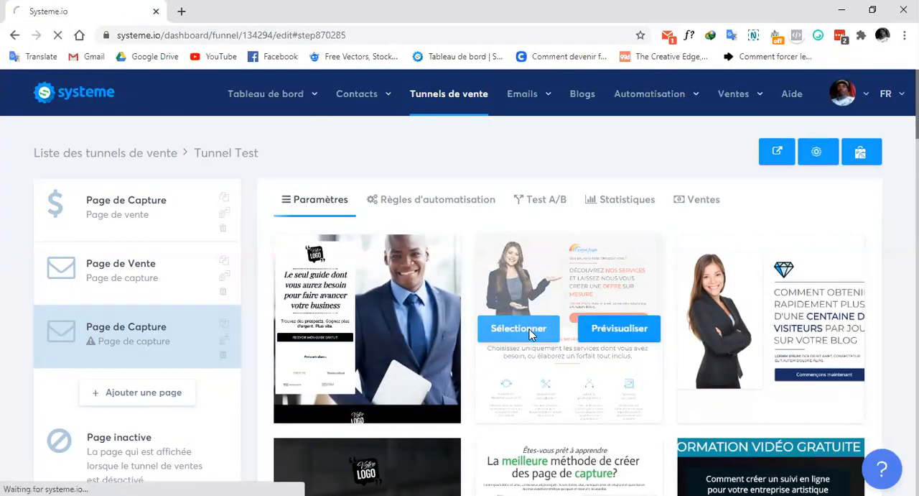
pyautogui.click(510, 335)
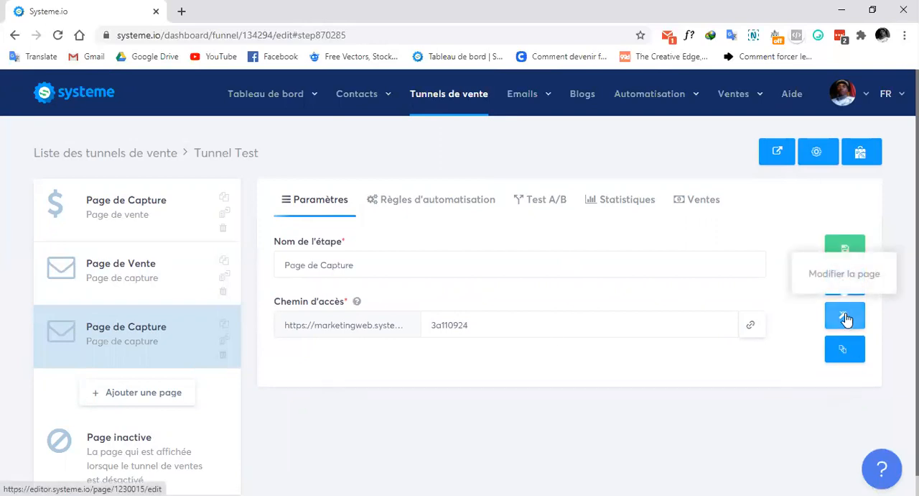
pyautogui.moveTo(498, 323); pyautogui.dragTo(429, 325)
pyautogui.click(499, 326)
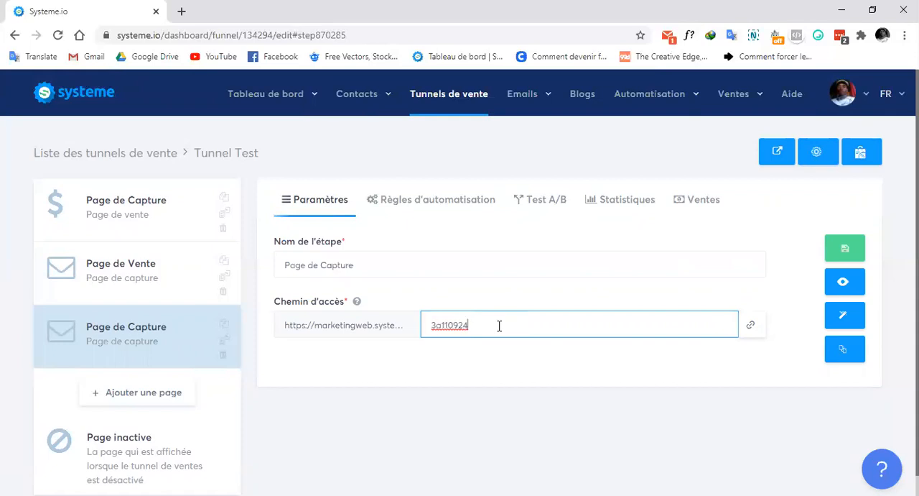
pyautogui.doubleClick(443, 323)
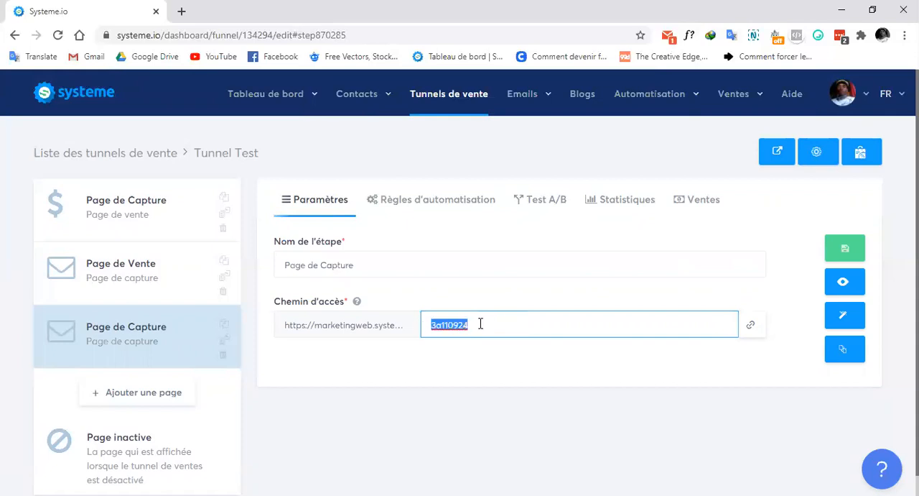
pyautogui.click(481, 324)
pyautogui.click(505, 365)
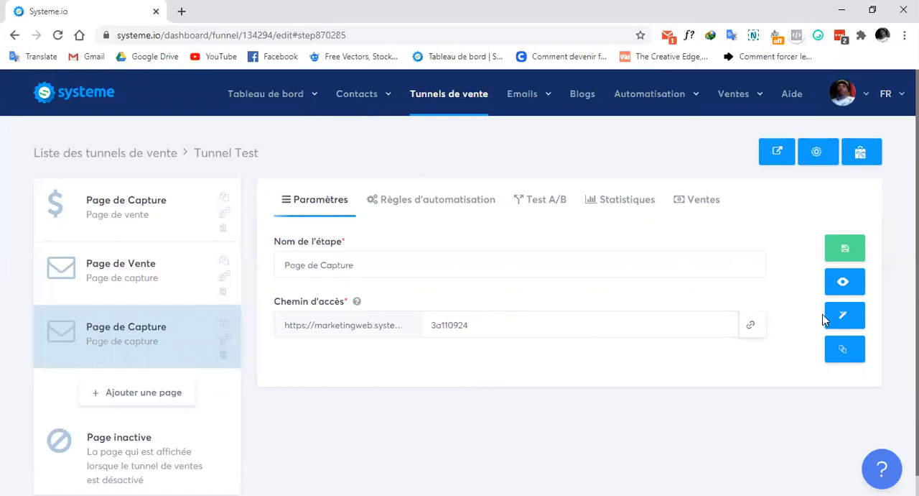
# Open the new capture page in the page editor and look over its sections down to the orange consultation block
pyautogui.click(845, 318)
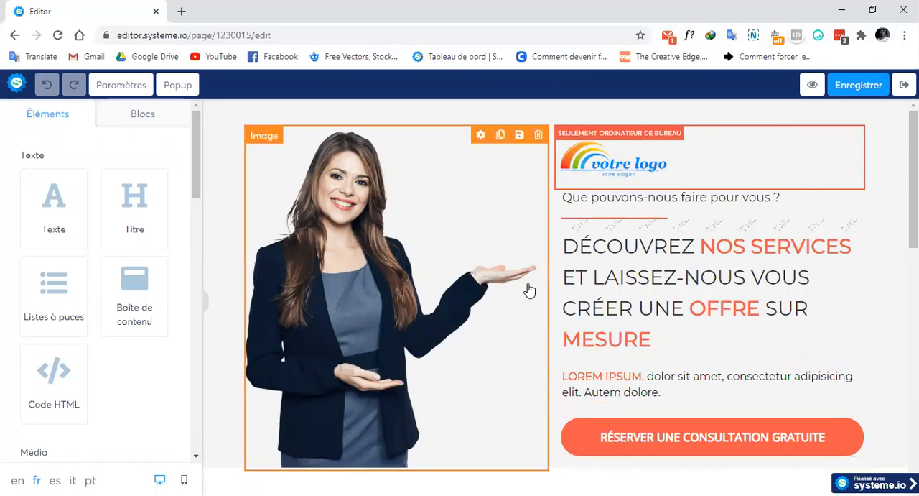
pyautogui.scroll(-10, 503, 290)
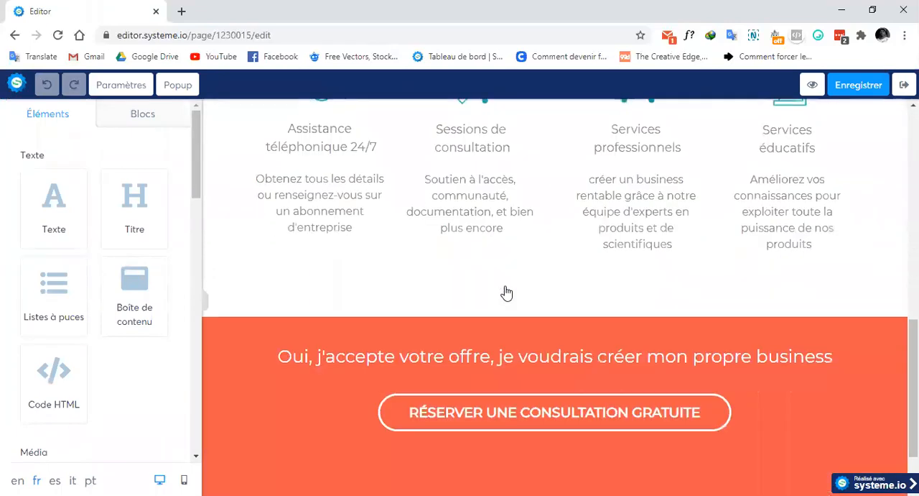
# Insert a bullet list above the "Nos services" heading and delete it again
pyautogui.scroll(3, 505, 290)
pyautogui.scroll(6, 505, 290)
pyautogui.scroll(-9, 505, 290)
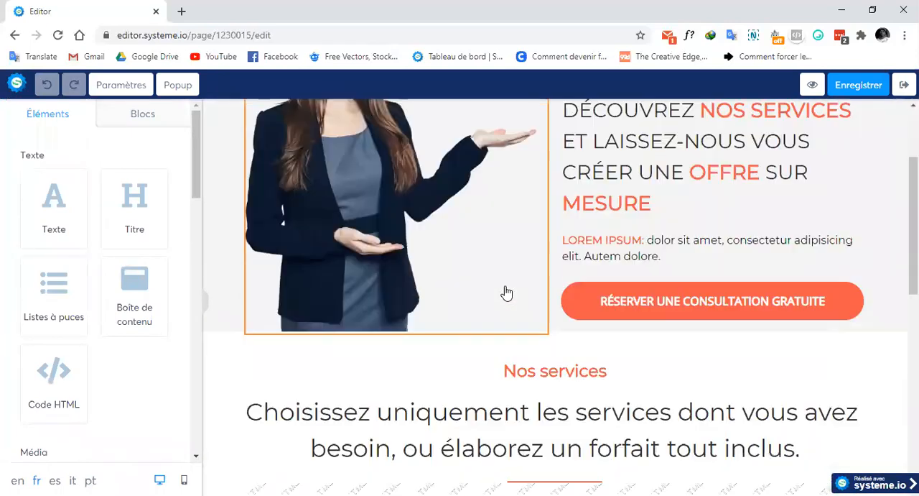
pyautogui.scroll(10, 505, 290)
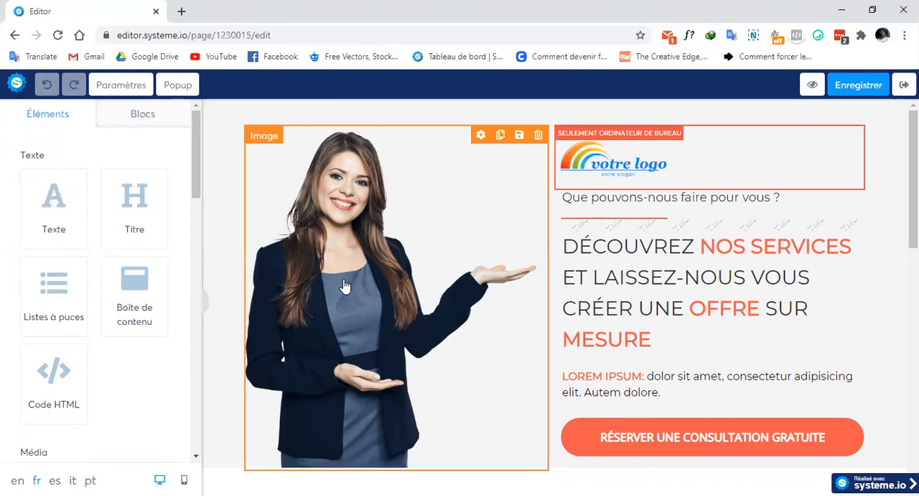
pyautogui.scroll(-4, 216, 257)
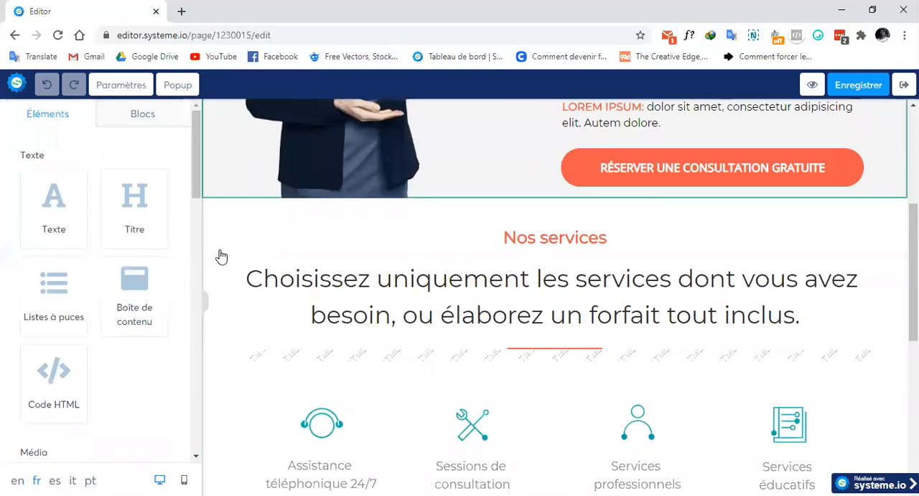
pyautogui.moveTo(51, 286); pyautogui.dragTo(339, 282)
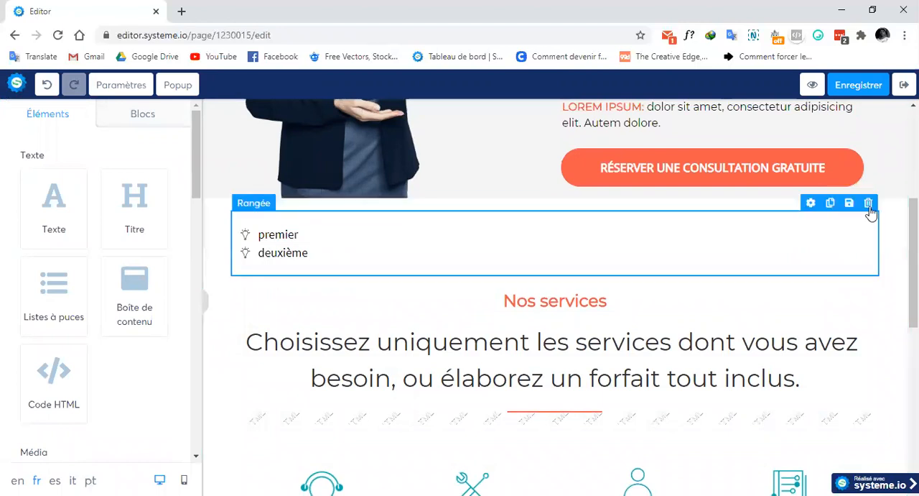
pyautogui.click(869, 203)
pyautogui.click(525, 110)
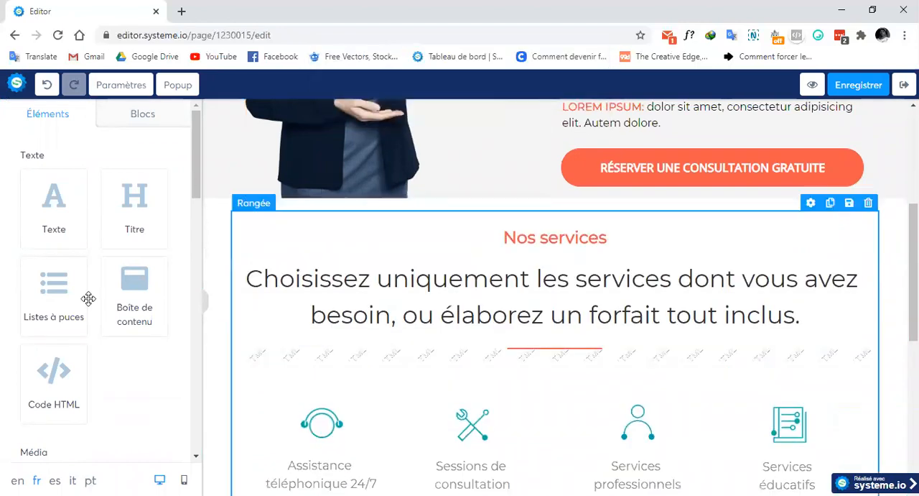
# Look through the available page elements, from text and media to form, social, countdown, menu and horizontal line
pyautogui.scroll(-1, 58, 308)
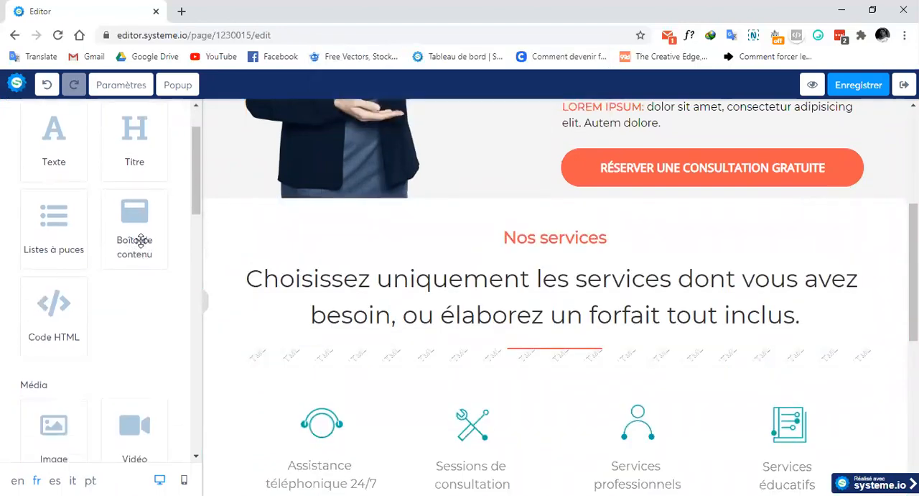
pyautogui.scroll(-4, 43, 316)
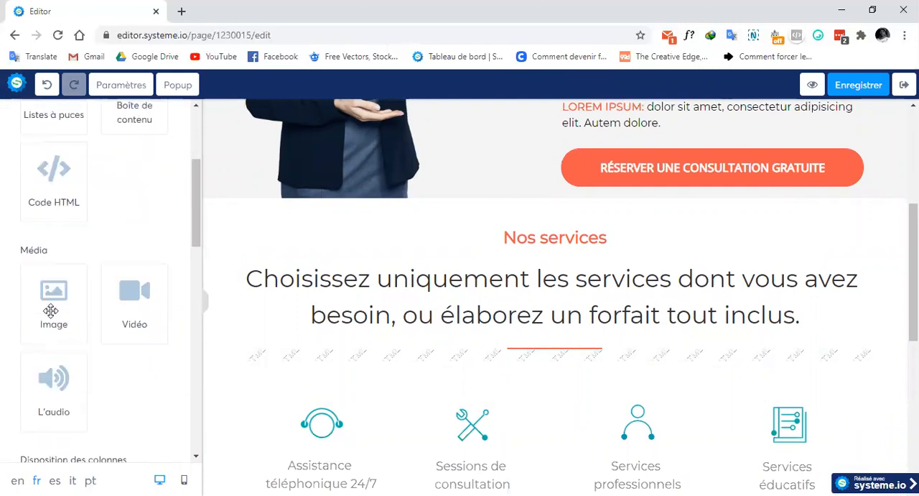
pyautogui.scroll(-3, 22, 324)
pyautogui.scroll(-3, 20, 312)
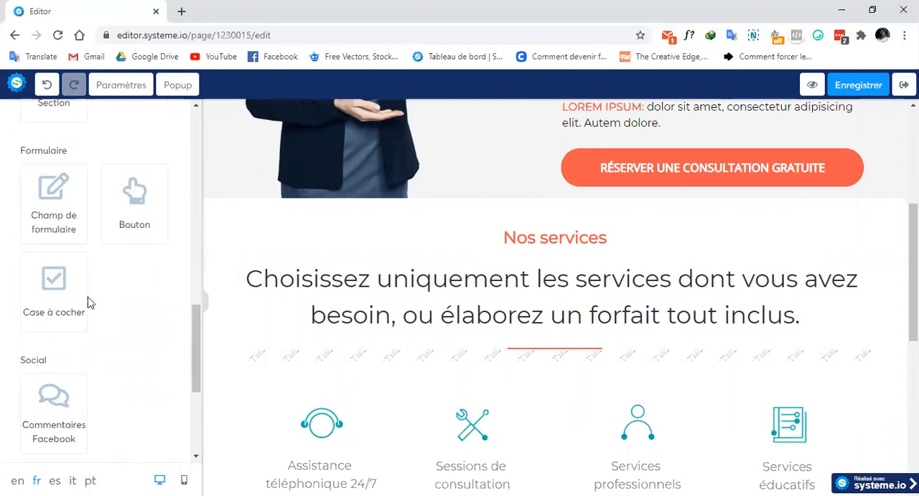
pyautogui.scroll(-3, 26, 317)
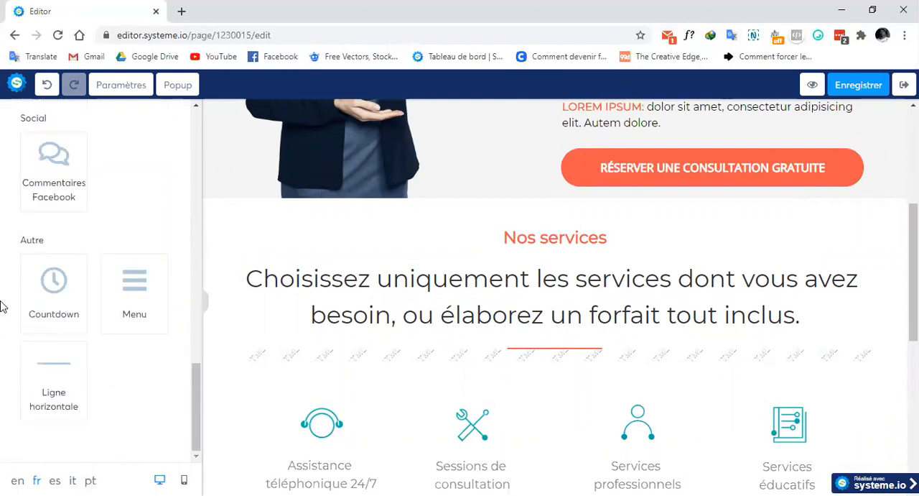
pyautogui.scroll(10, 2, 307)
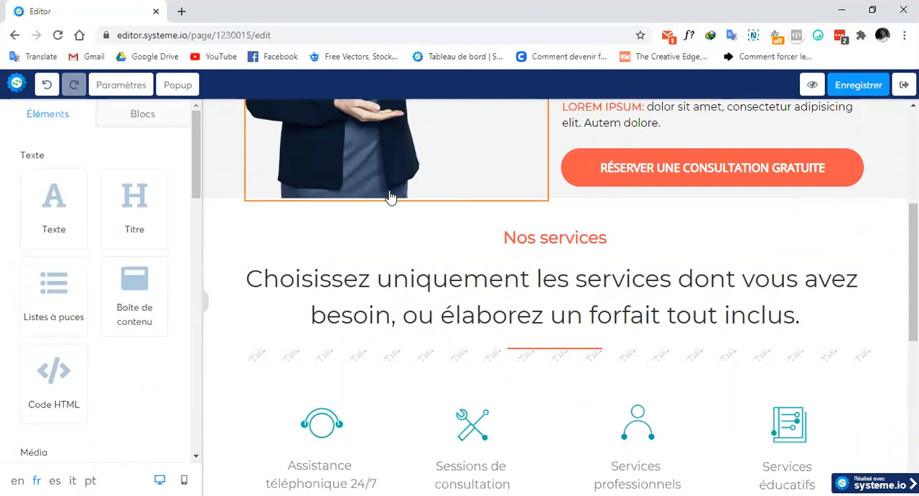
# Check the hero "Réserver une consultation gratuite" button's popup action, then display Popup №1 and look over its content
pyautogui.scroll(4, 390, 196)
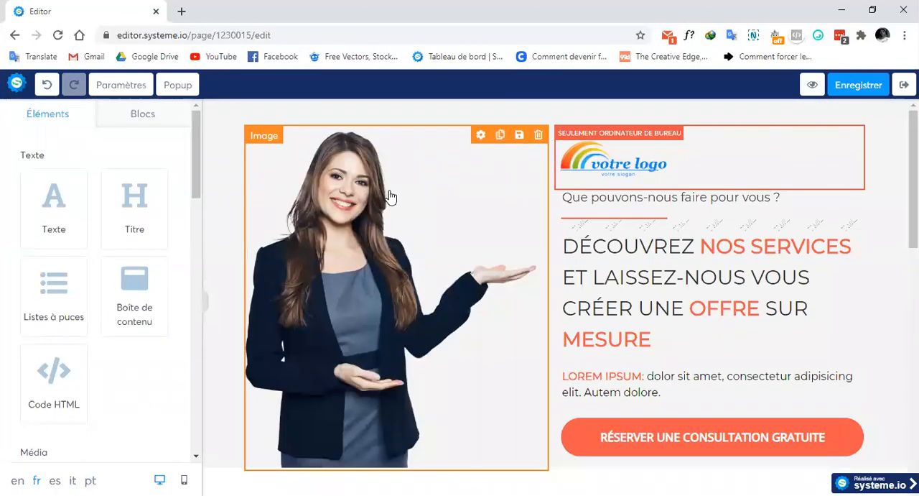
pyautogui.scroll(-3, 390, 197)
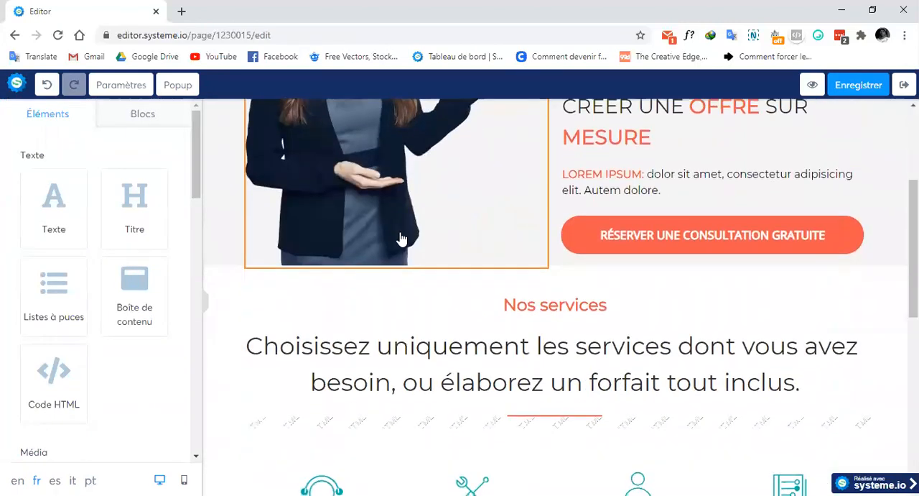
pyautogui.click(705, 239)
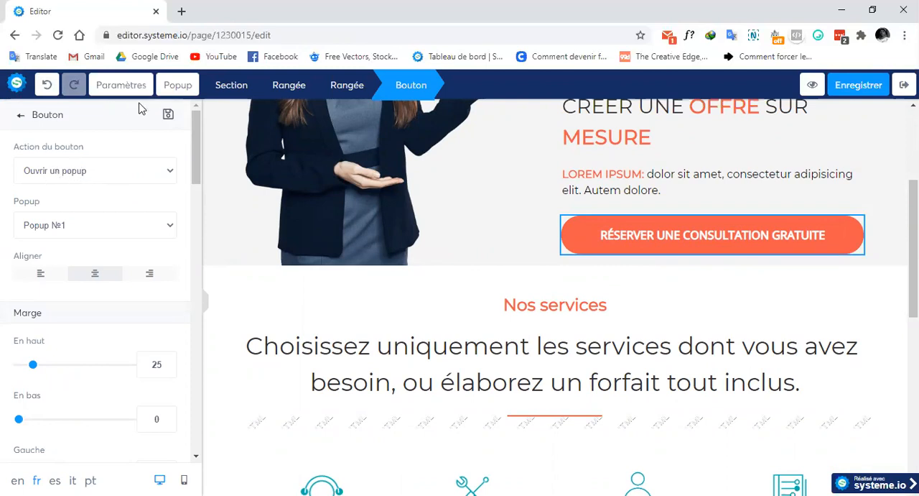
pyautogui.click(181, 85)
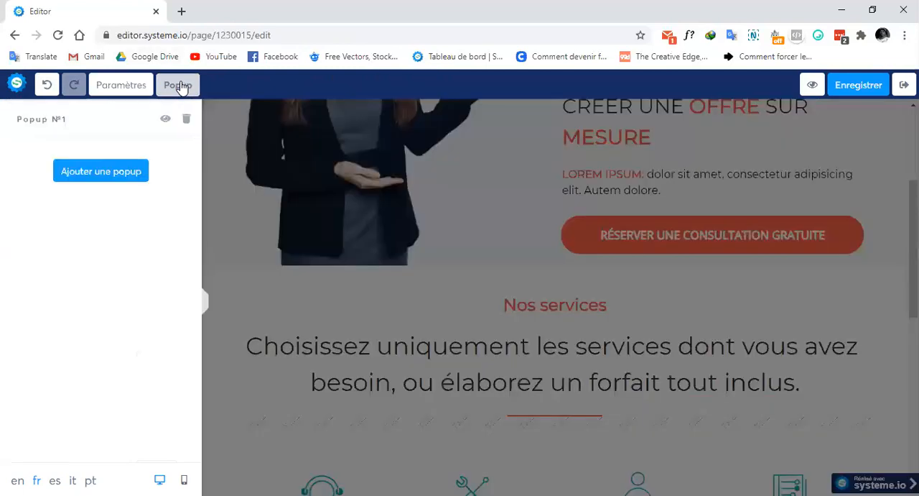
pyautogui.click(165, 119)
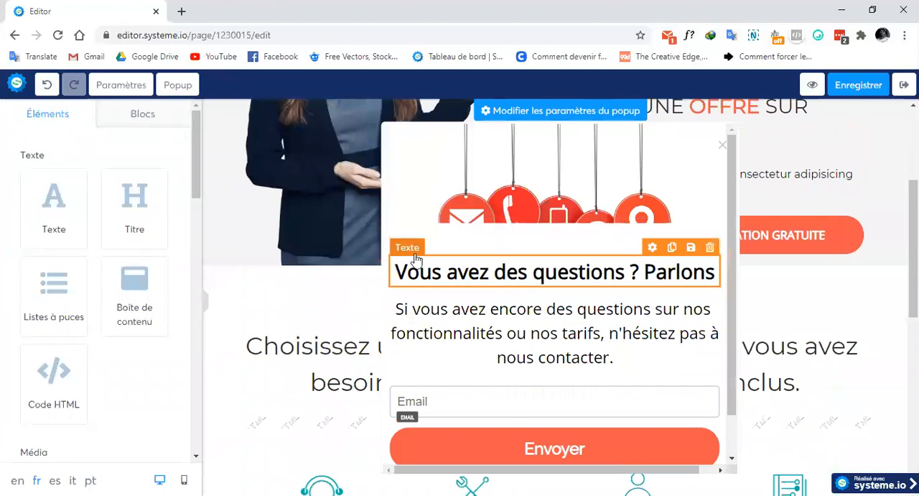
pyautogui.scroll(-2, 457, 242)
pyautogui.scroll(2, 474, 251)
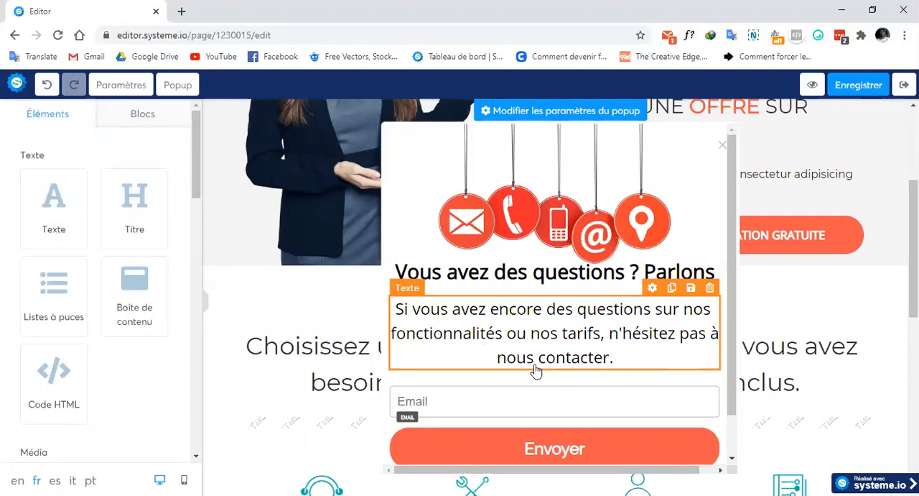
# Duplicate the popup's Email field and set the upper copy's data type and default value to "Prénom"
pyautogui.scroll(-1, 535, 370)
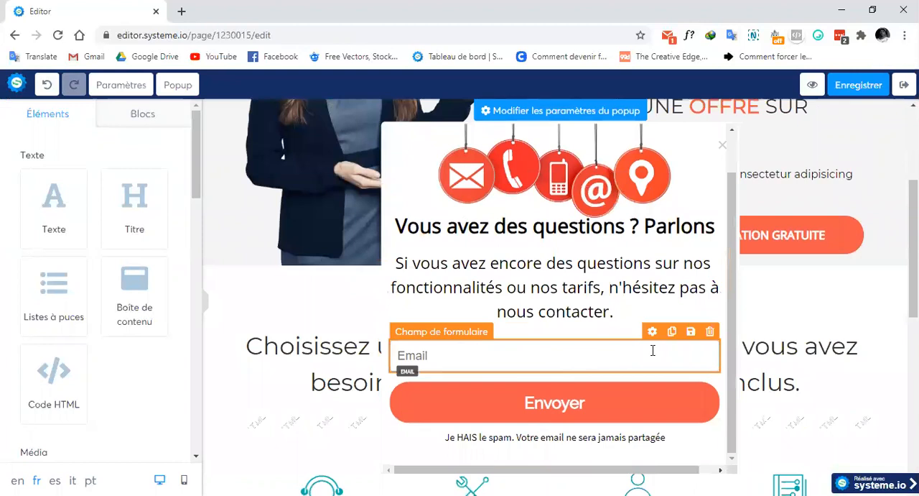
pyautogui.click(673, 332)
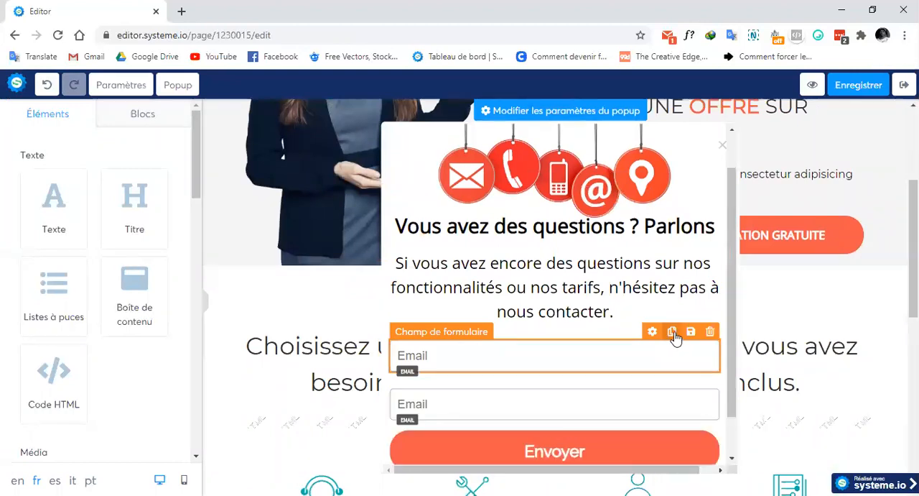
pyautogui.click(652, 332)
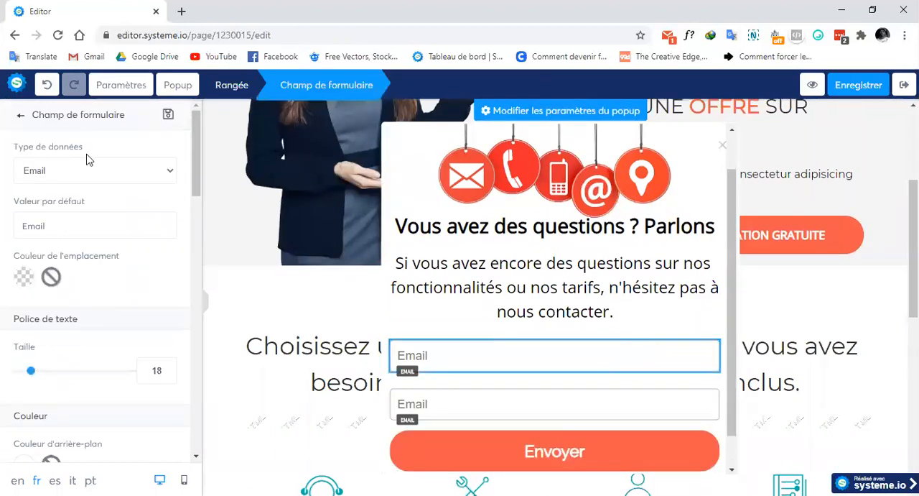
pyautogui.click(85, 167)
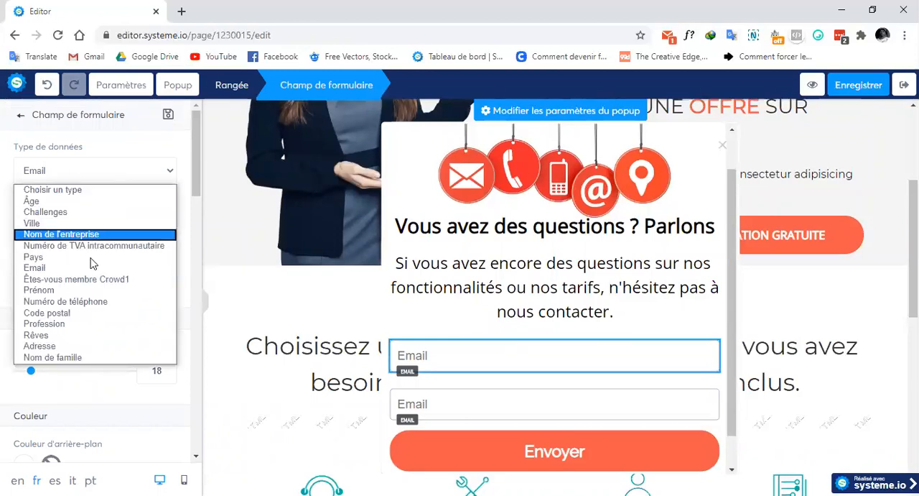
pyautogui.click(79, 290)
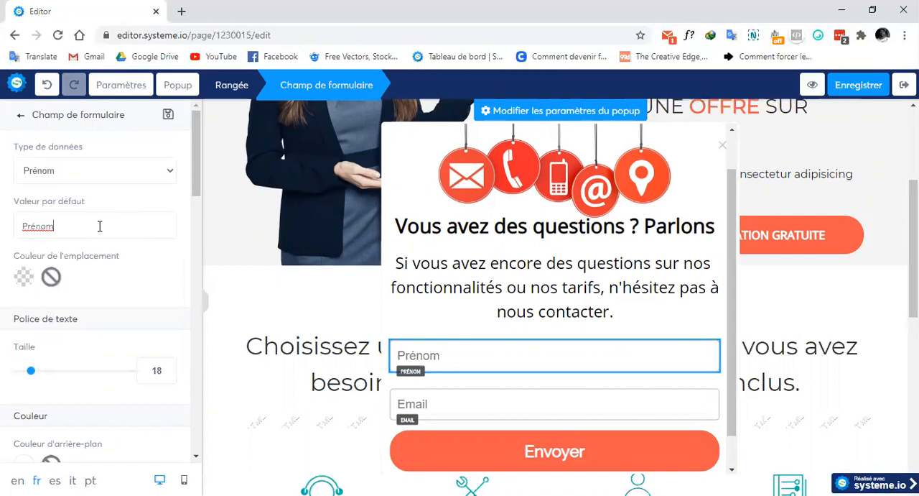
pyautogui.click(421, 313)
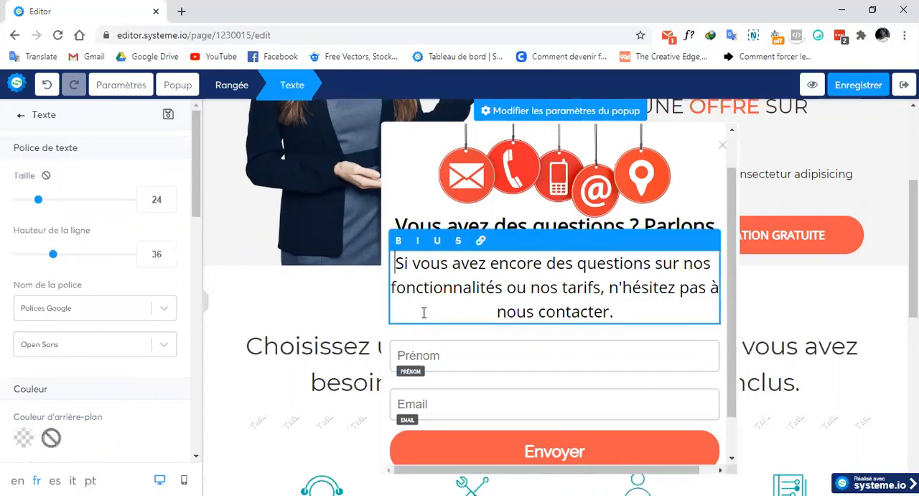
pyautogui.click(505, 342)
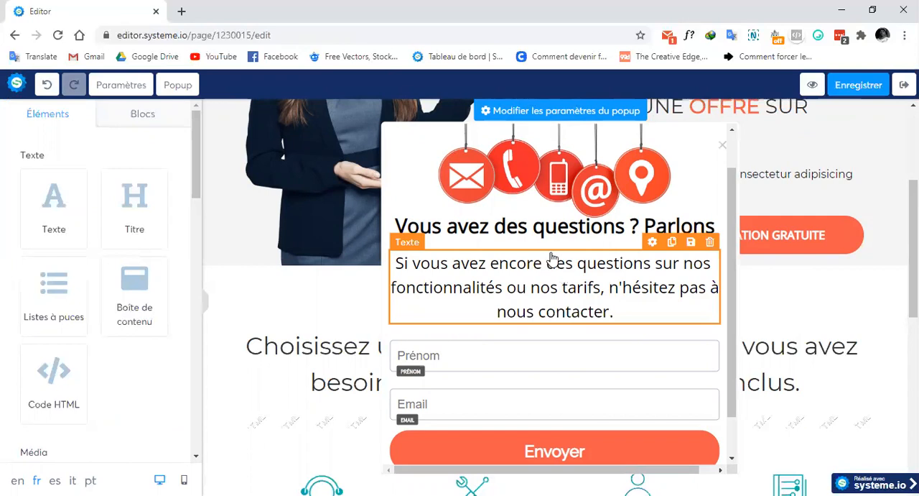
# Open the popup's "Envoyer" button settings and choose "Enregistrer le contact" as its action
pyautogui.scroll(-2, 553, 257)
pyautogui.click(582, 305)
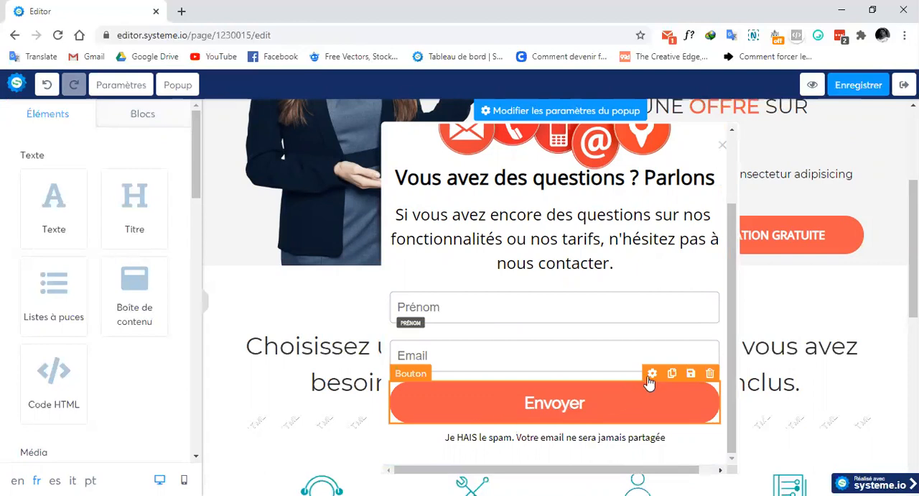
pyautogui.click(652, 373)
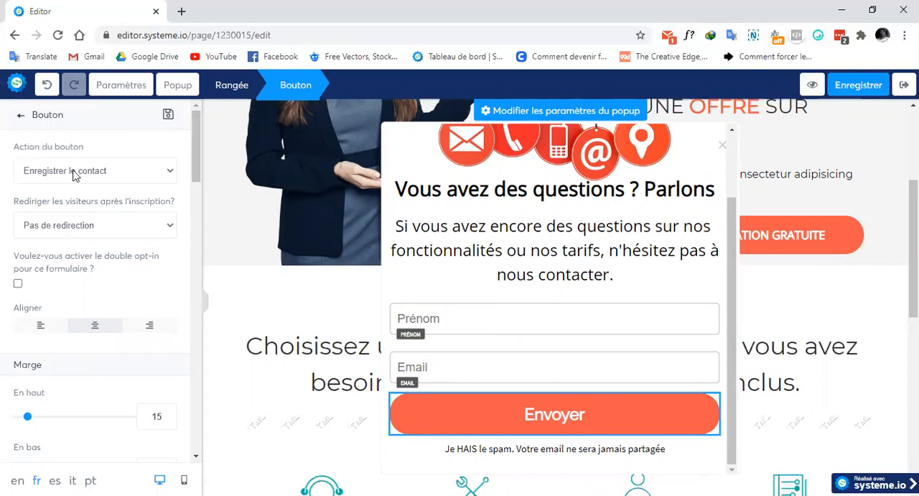
pyautogui.click(96, 173)
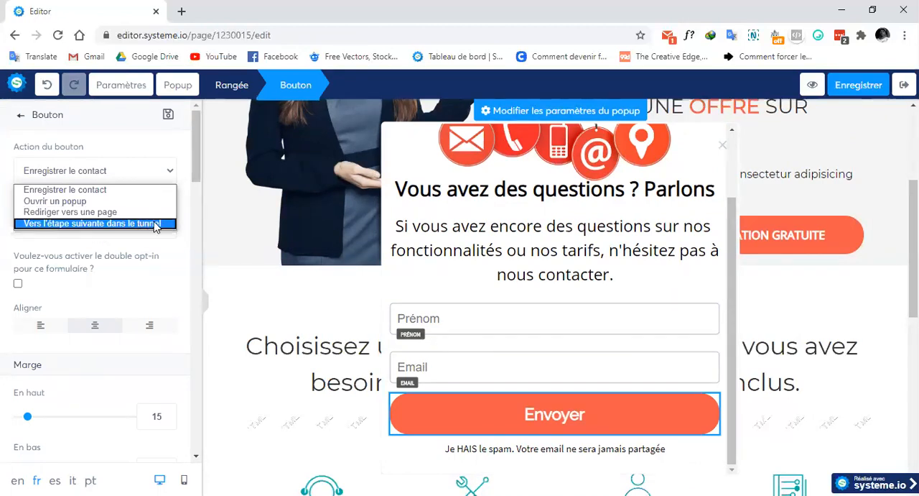
pyautogui.click(118, 193)
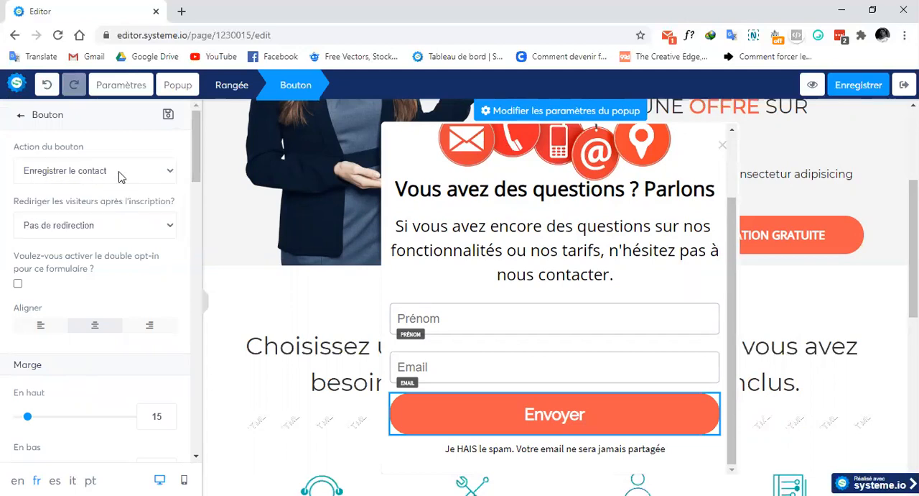
# Try the custom URL redirection for the "Envoyer" button, then set the post-signup redirection to "Vers l'étape suivante dans le tunnel"
pyautogui.click(77, 231)
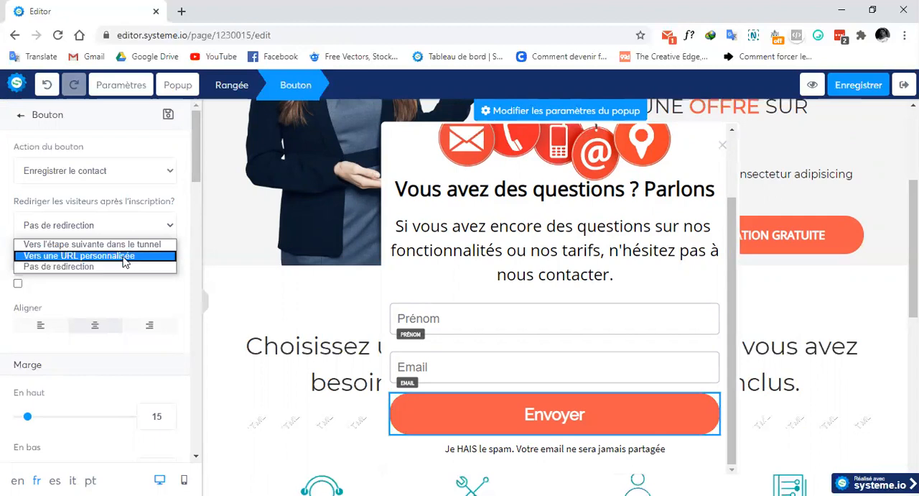
pyautogui.click(135, 260)
pyautogui.click(85, 276)
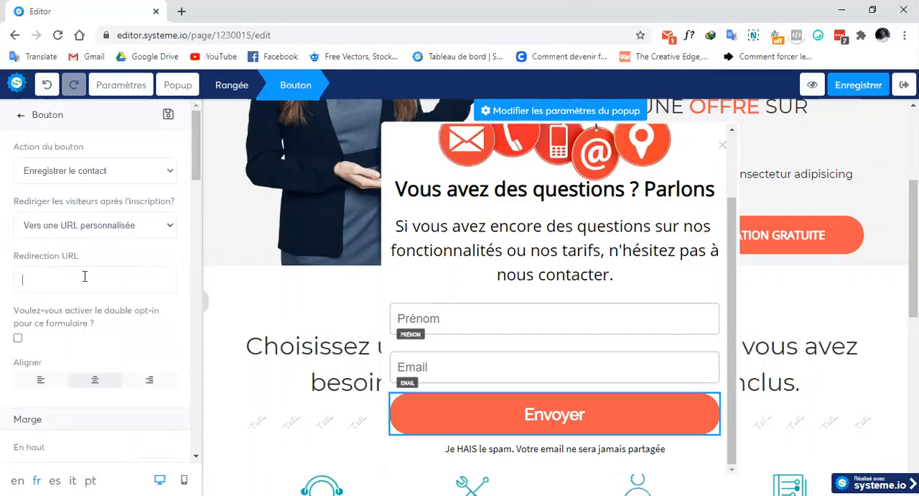
pyautogui.click(145, 228)
pyautogui.click(107, 245)
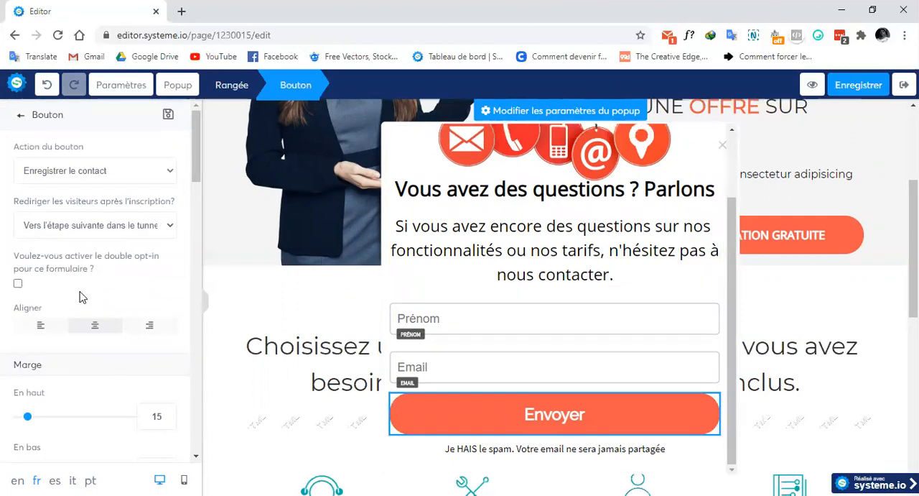
# Review the popup form with its Prénom and Email fields and "Envoyer" button, then close the popup
pyautogui.scroll(-1, 446, 267)
pyautogui.scroll(2, 427, 278)
pyautogui.scroll(-2, 428, 278)
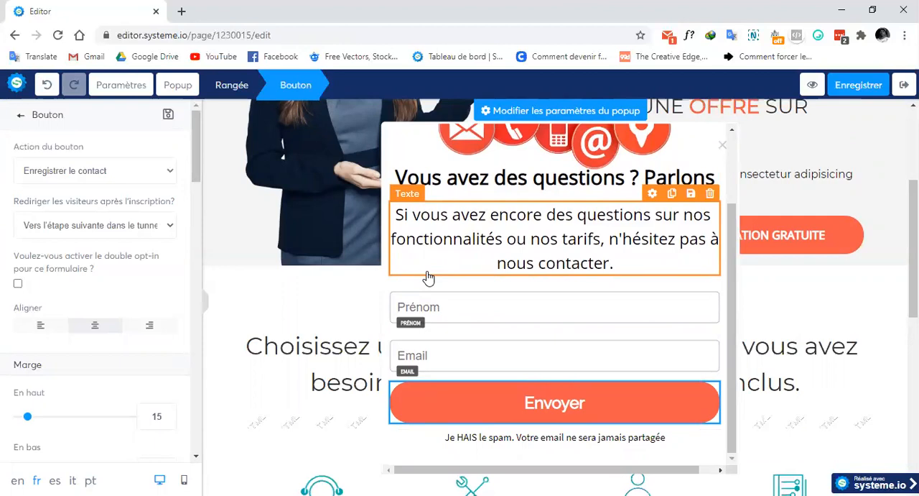
pyautogui.scroll(1, 426, 414)
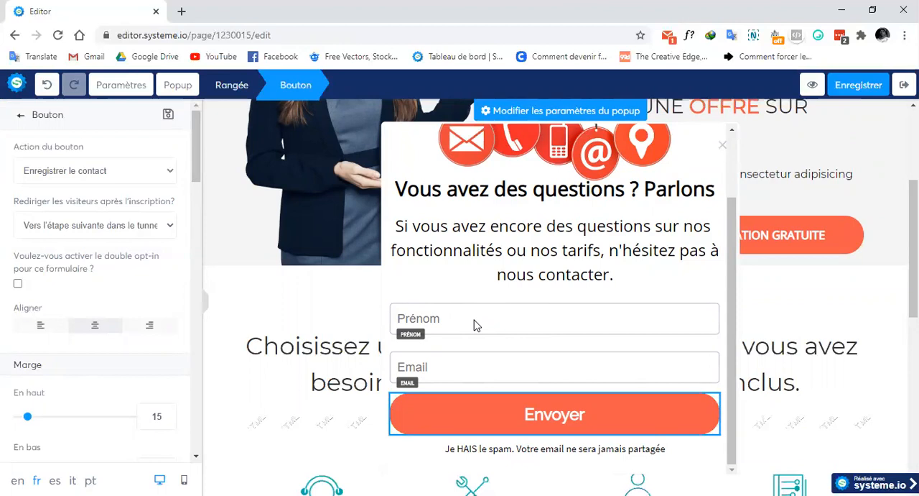
pyautogui.scroll(-1, 519, 289)
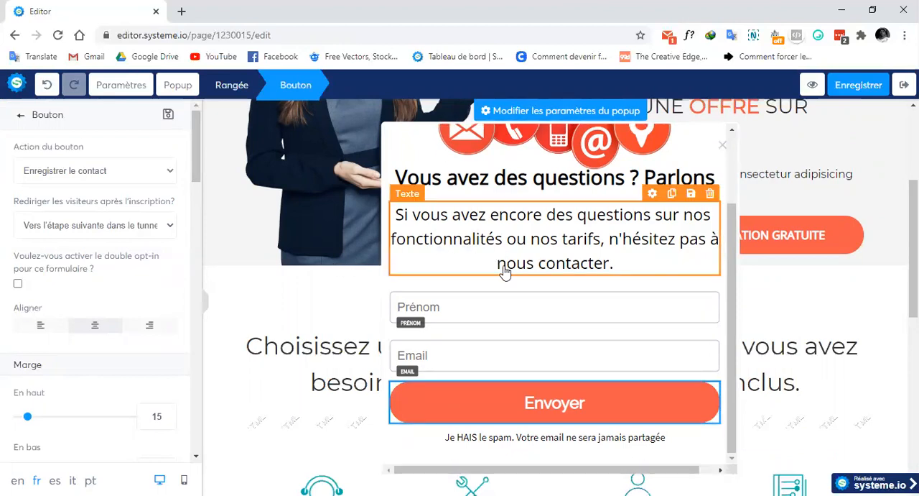
pyautogui.click(493, 410)
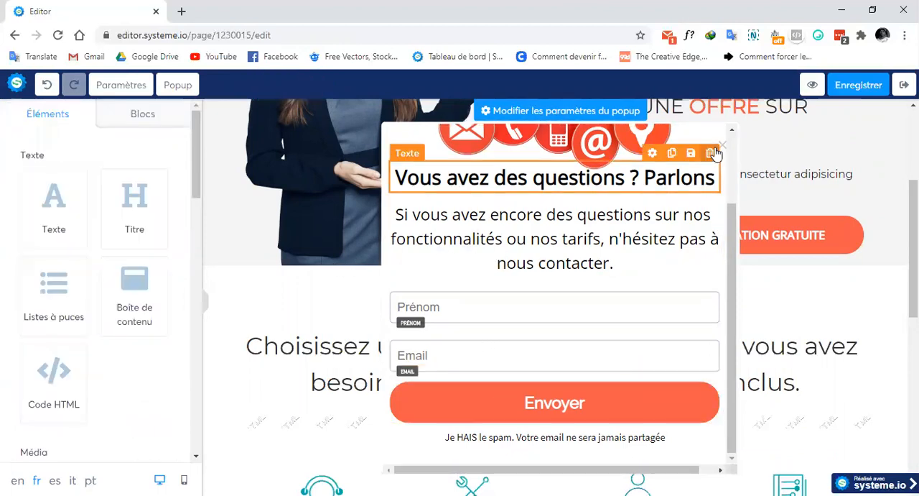
pyautogui.scroll(1, 725, 153)
pyautogui.click(178, 85)
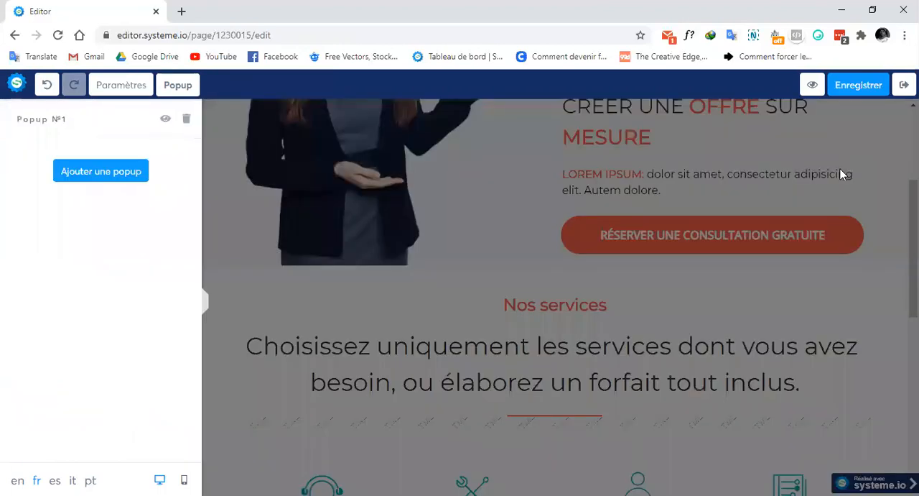
pyautogui.click(844, 173)
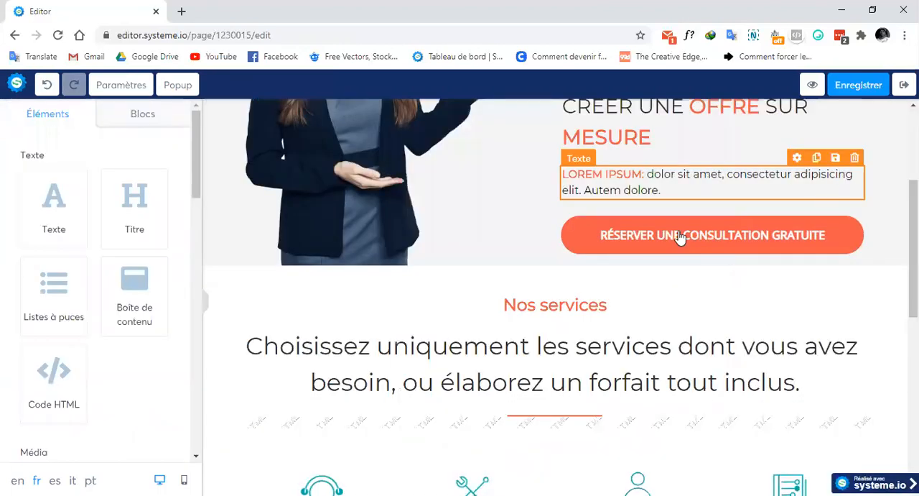
# Look over the capture page from the hero section down to the orange consultation block
pyautogui.scroll(3, 510, 263)
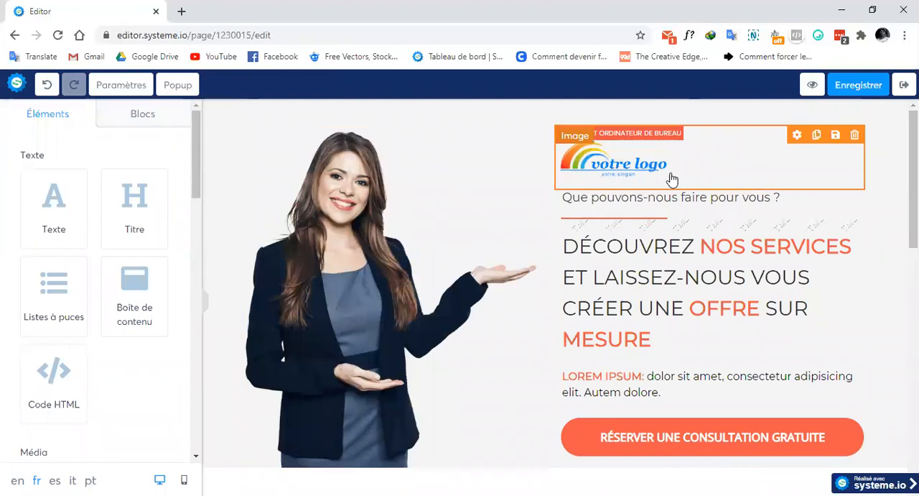
pyautogui.scroll(-10, 499, 222)
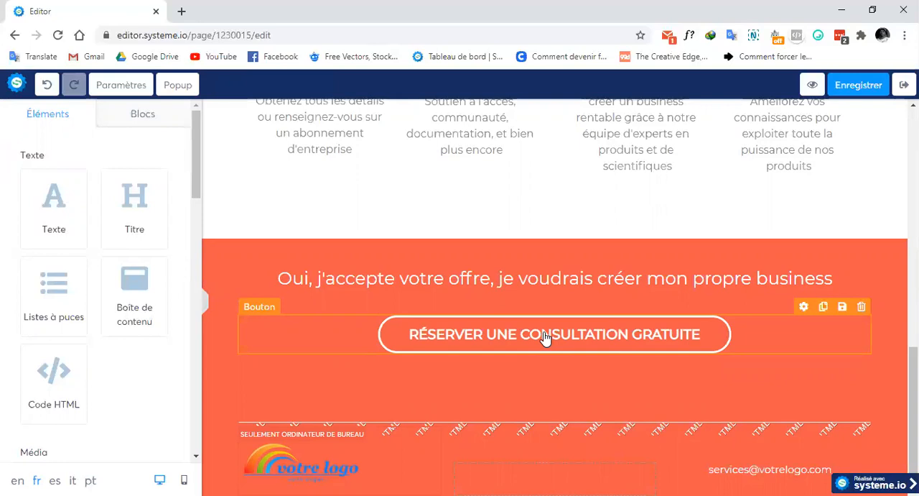
pyautogui.scroll(15, 546, 338)
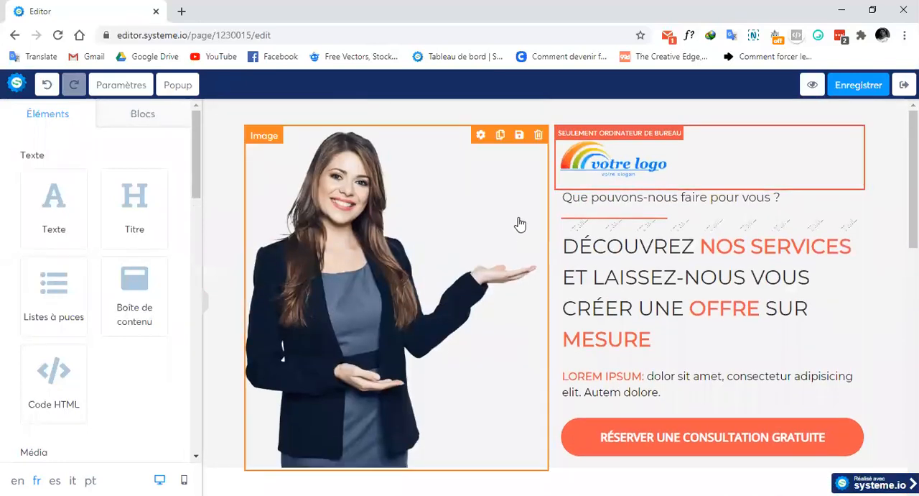